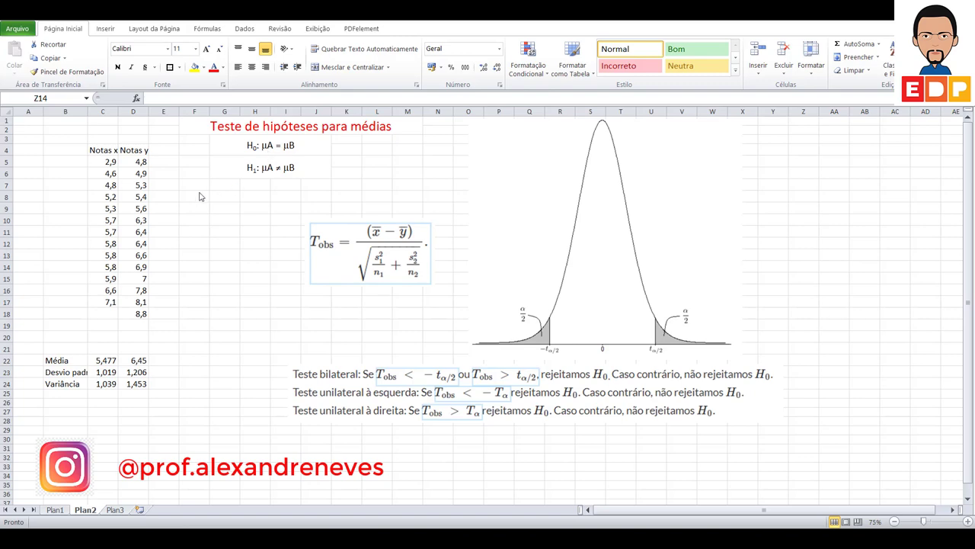
- Point out the Notas x and Notas y columns, noting the extra Notas y value 8,8
left_click(106, 151)
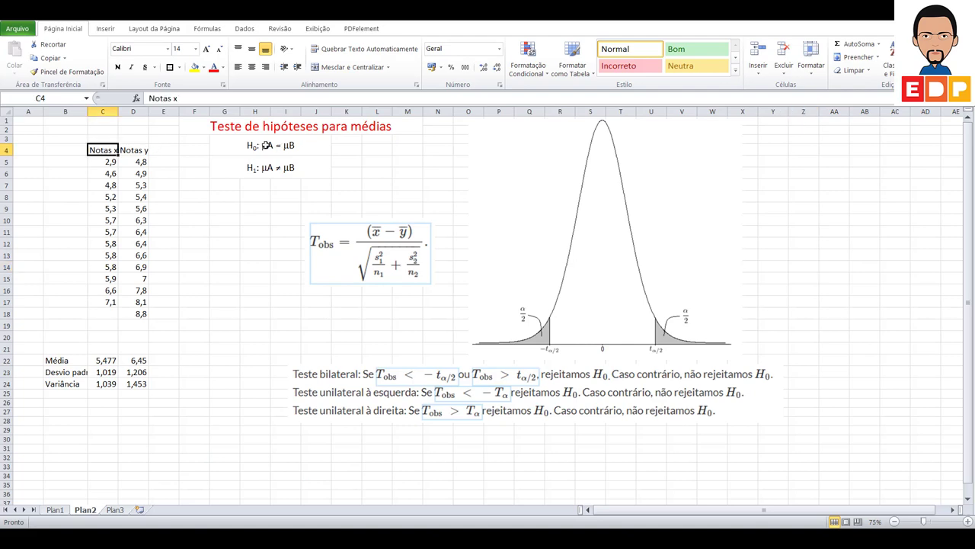
left_click(142, 151)
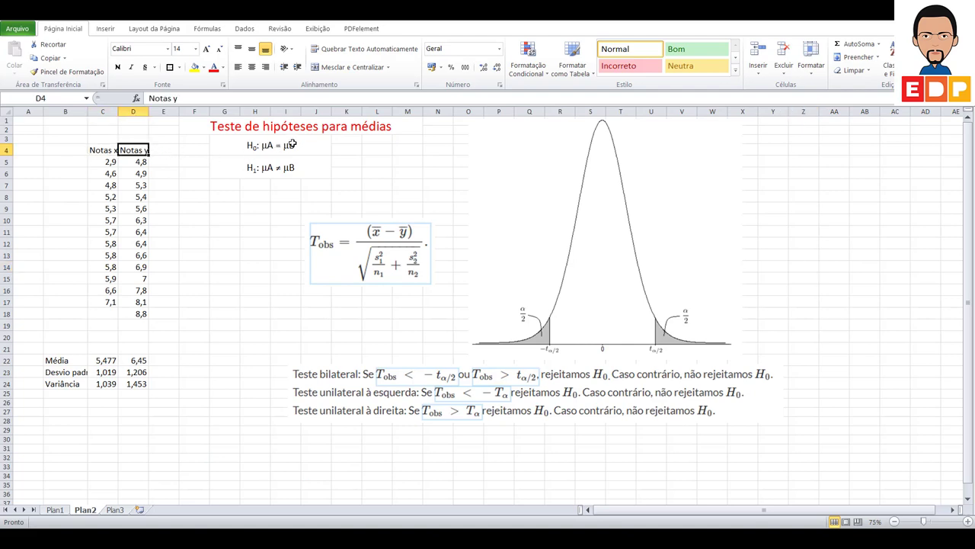
left_click(130, 309)
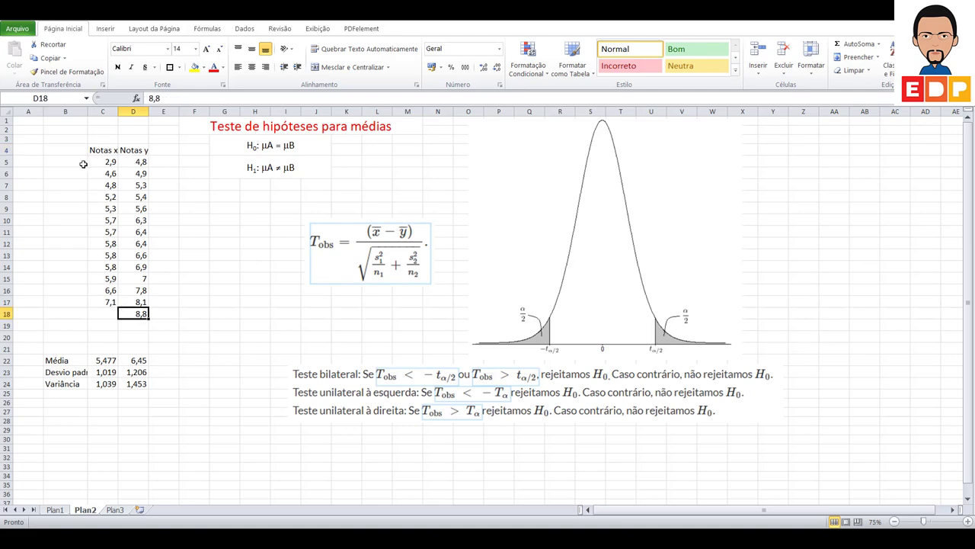
- Enter 1 and 2 in B5:B6, fill the series down to 13, then enter 14 in B18
left_click(77, 163)
type("1")
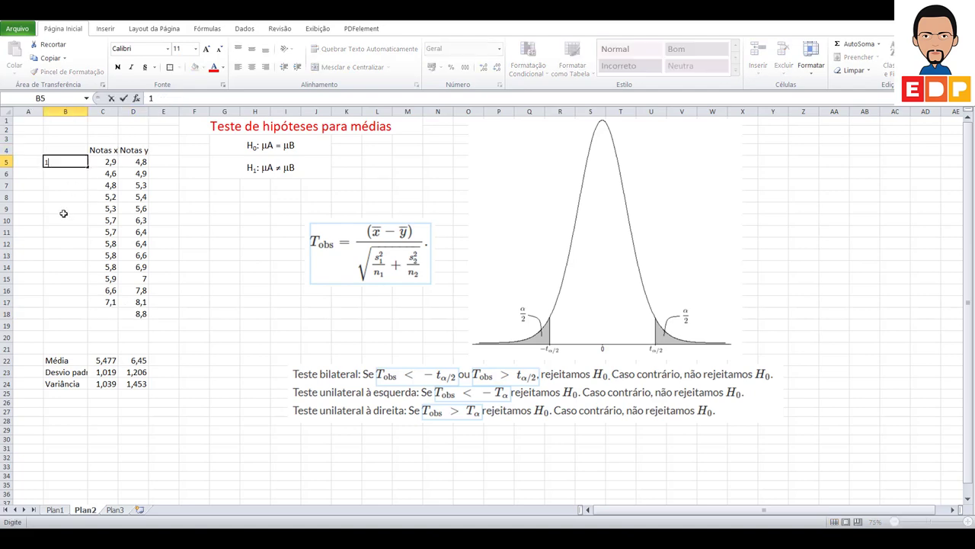
key("Return")
type("2")
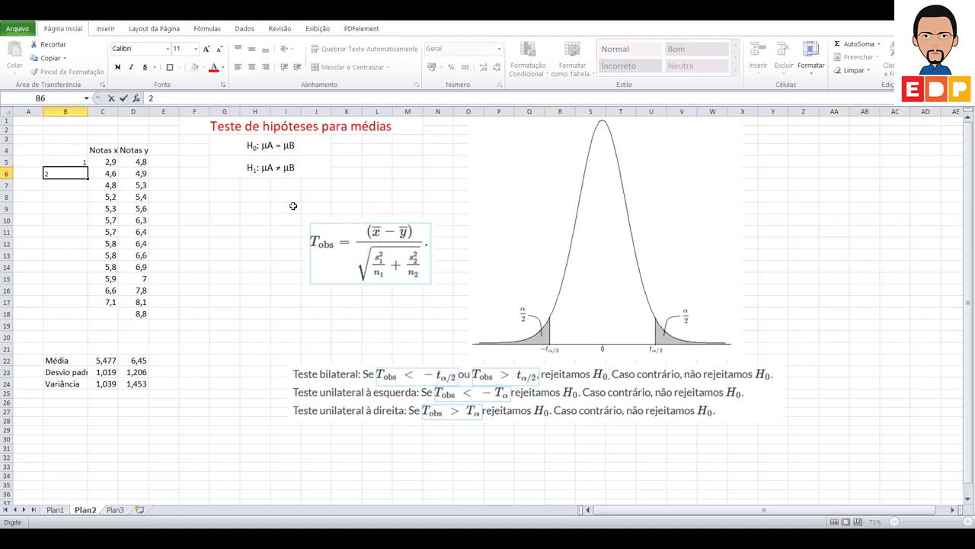
key("Return")
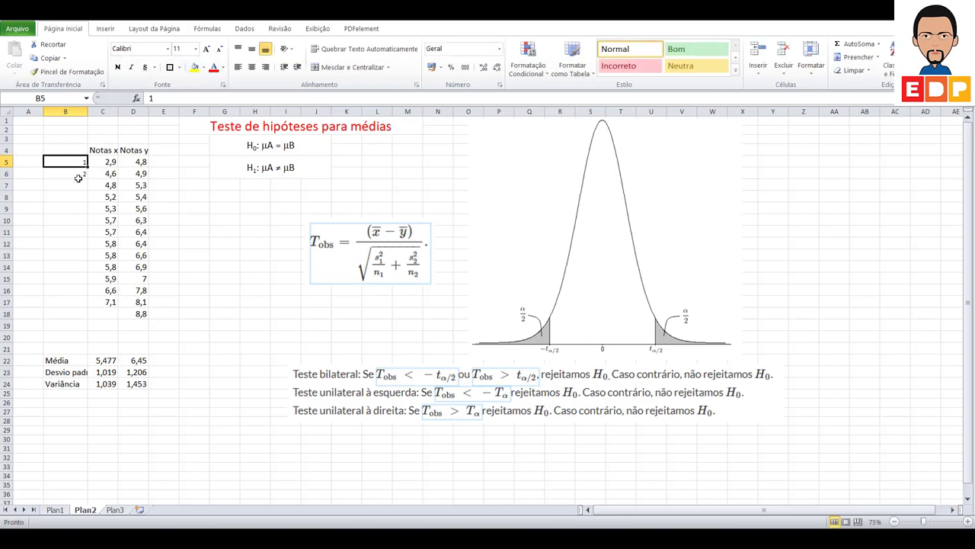
left_click_drag(76, 161, 89, 305)
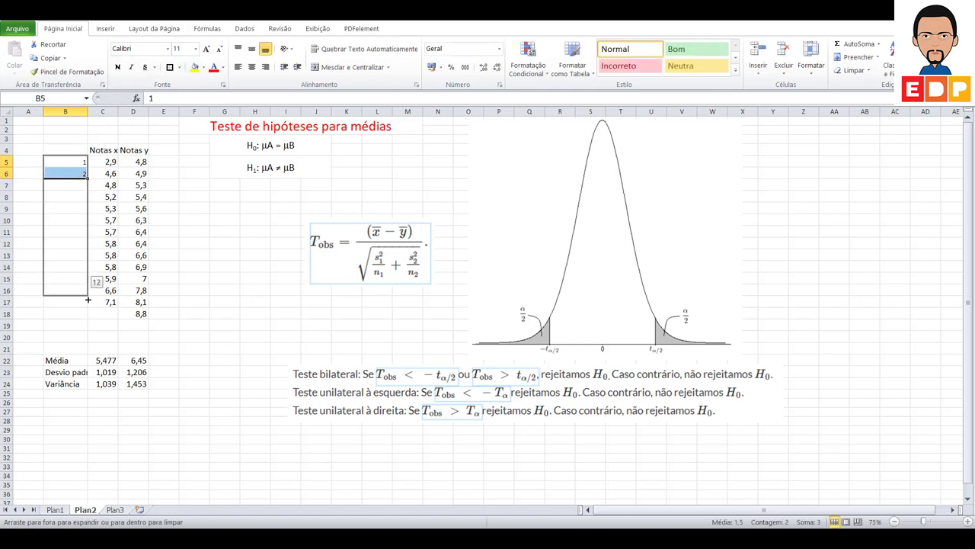
left_click(248, 311)
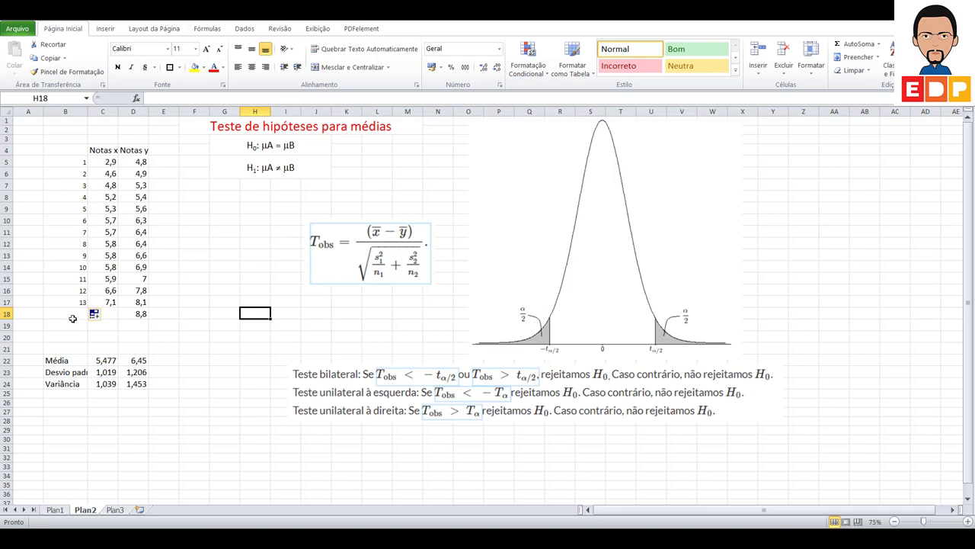
left_click(71, 314)
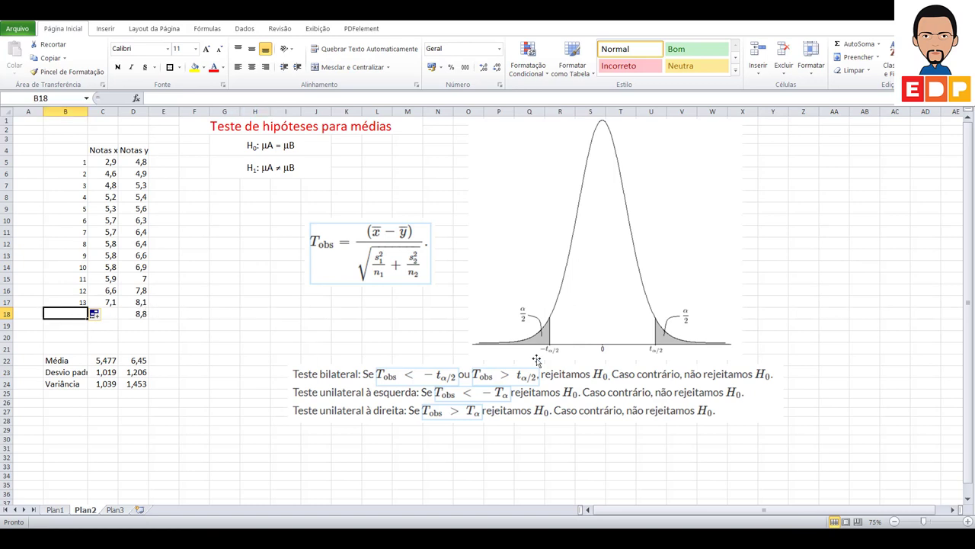
type("14")
key("Return")
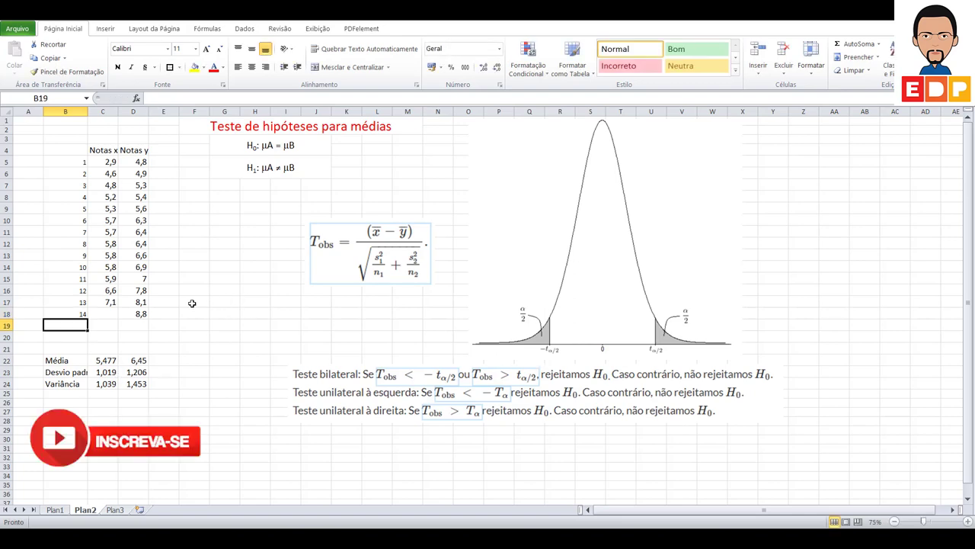
- Review the MÉDIA formulas for the Notas x and Notas y means, leaving them unchanged
left_click(100, 361)
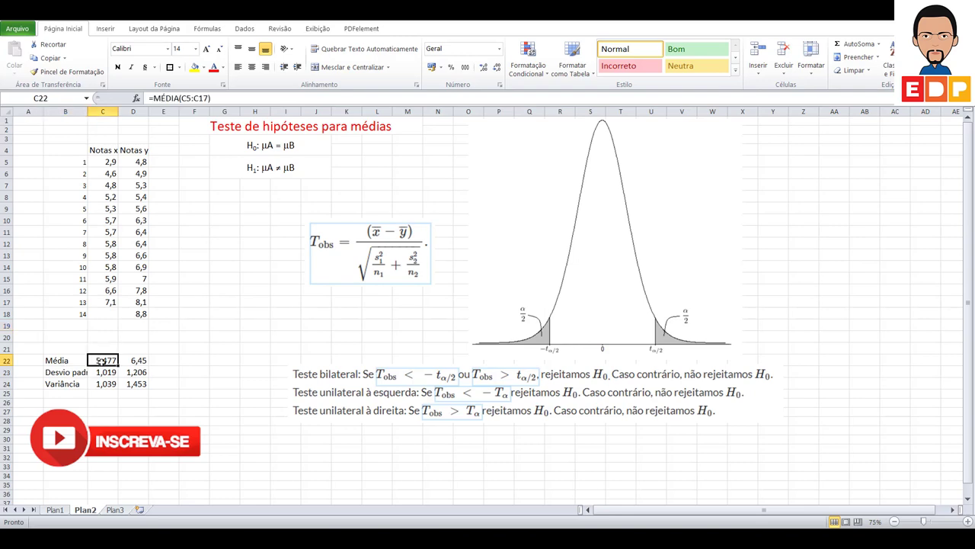
double_click(101, 361)
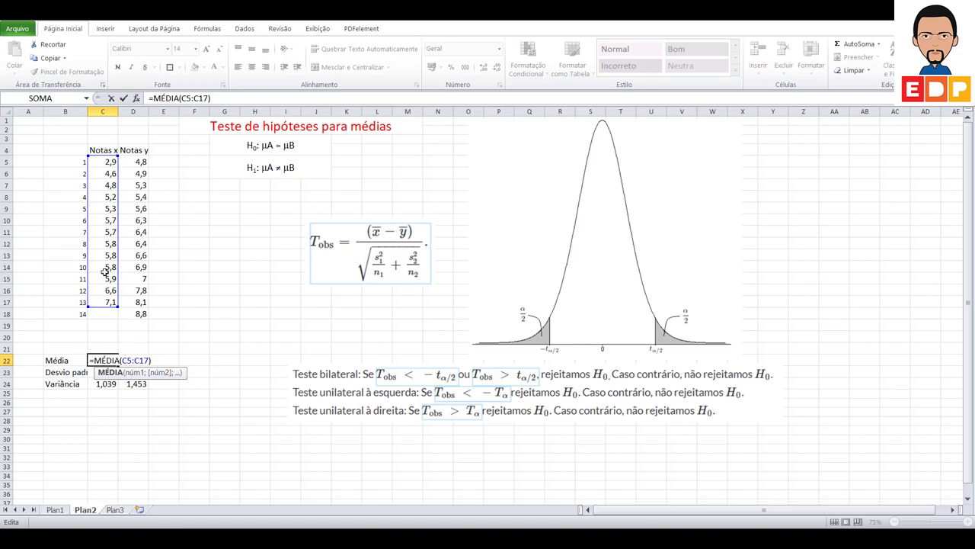
key("Return")
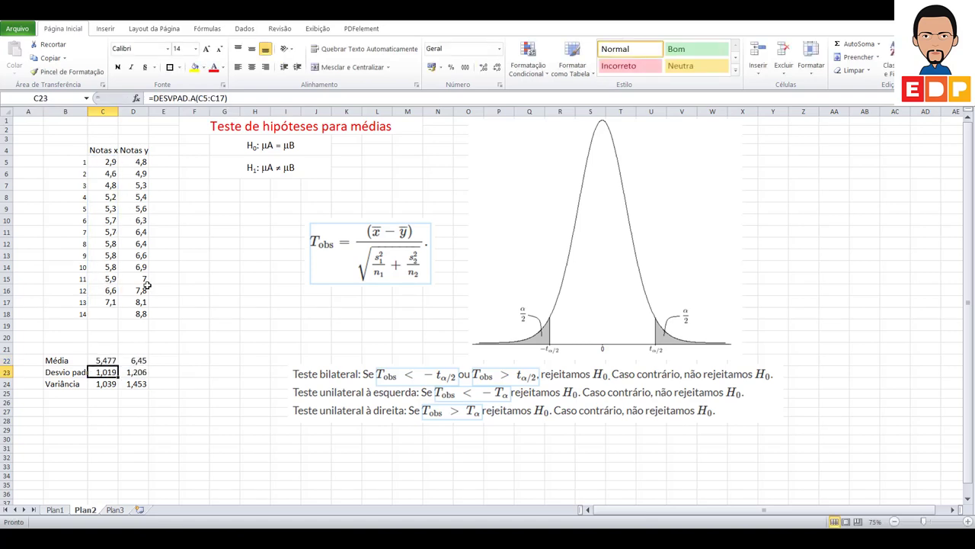
left_click(143, 360)
double_click(143, 360)
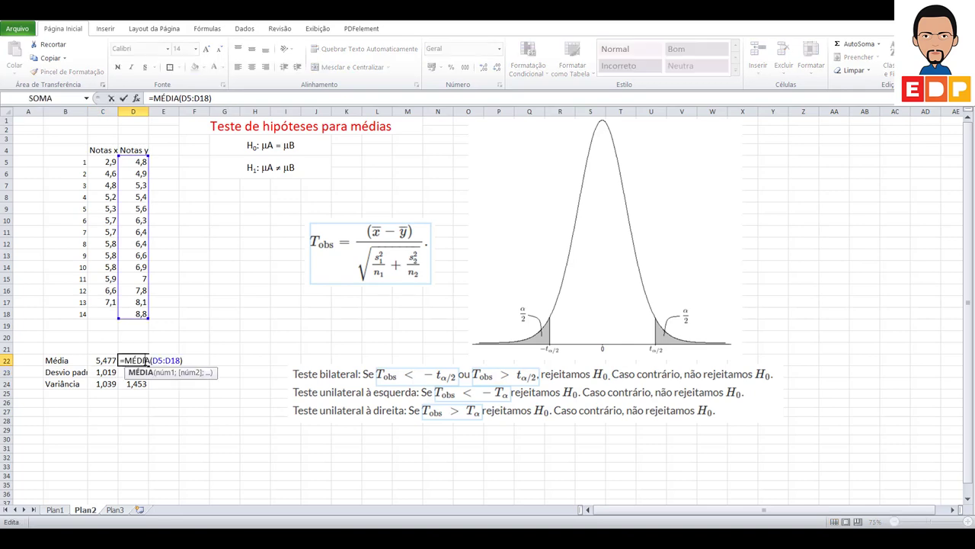
key("Return")
- Review the DESVPAD.A standard deviation formulas for both grade columns
key("Left")
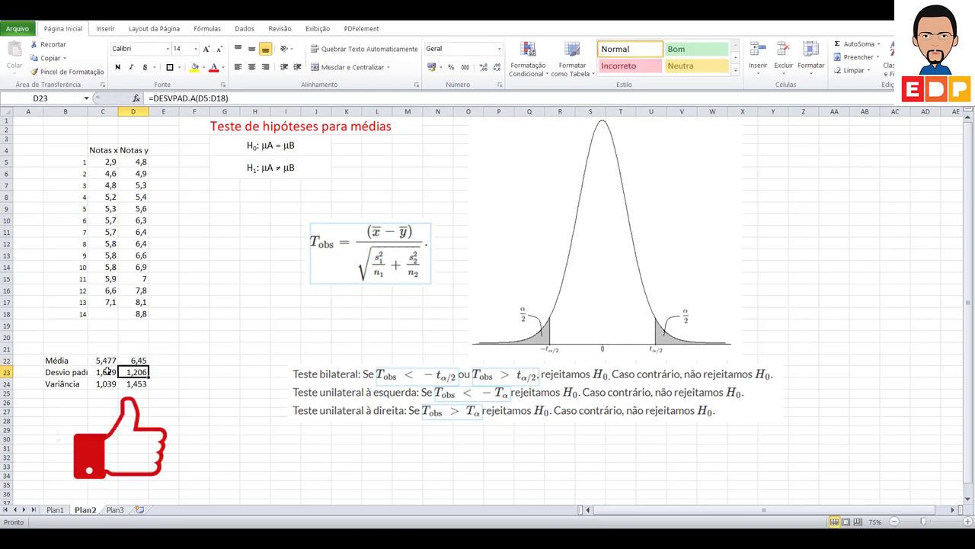
key("F2")
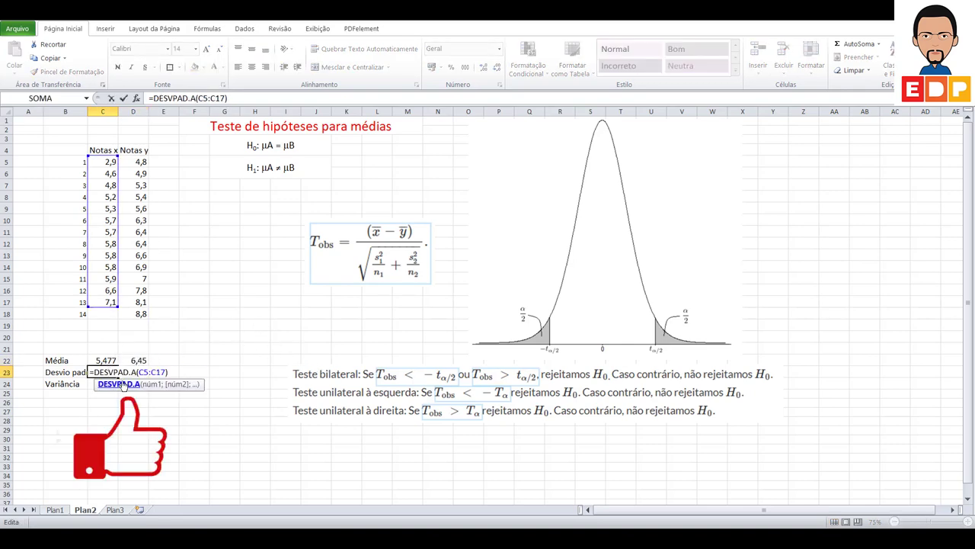
left_click(108, 372)
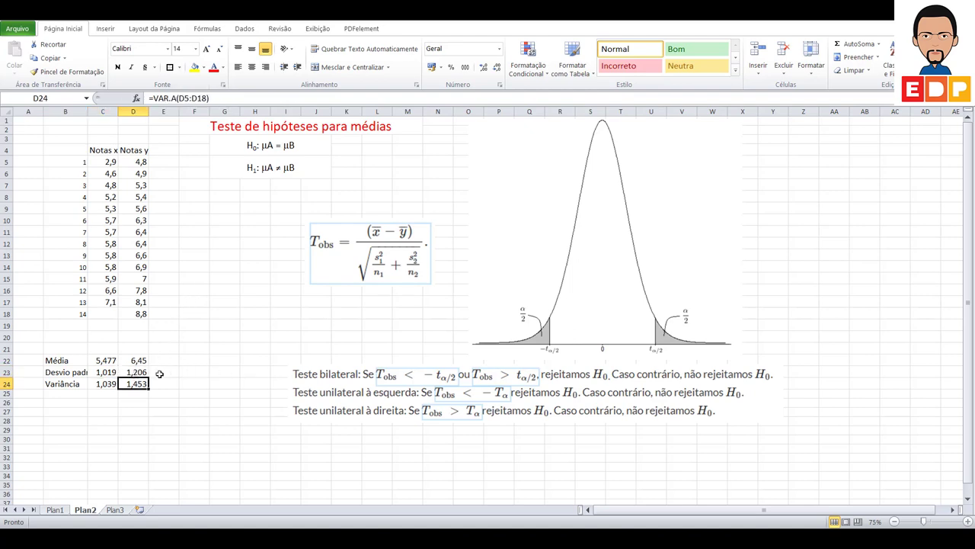
double_click(136, 372)
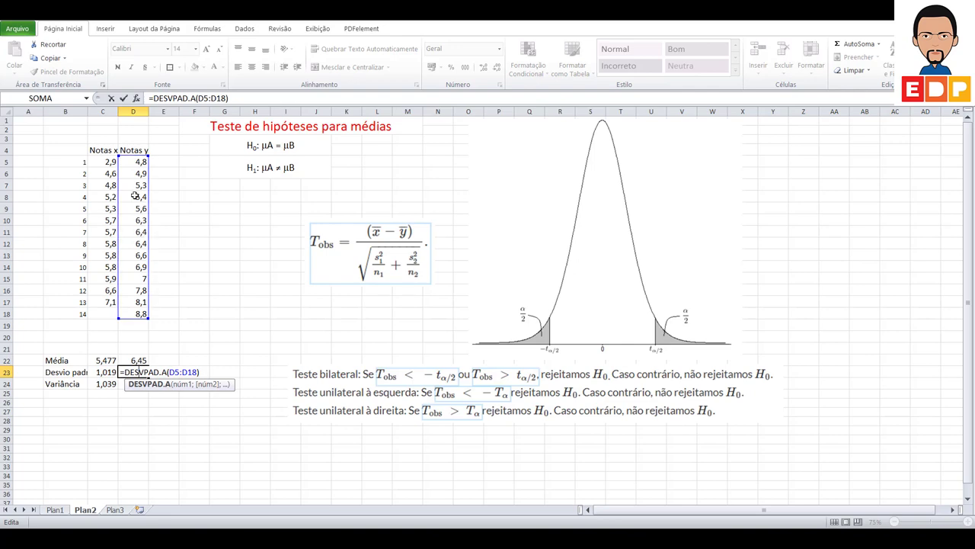
- Review the VAR.A variance formulas for both columns, then switch to the Dados tab
left_click(106, 384)
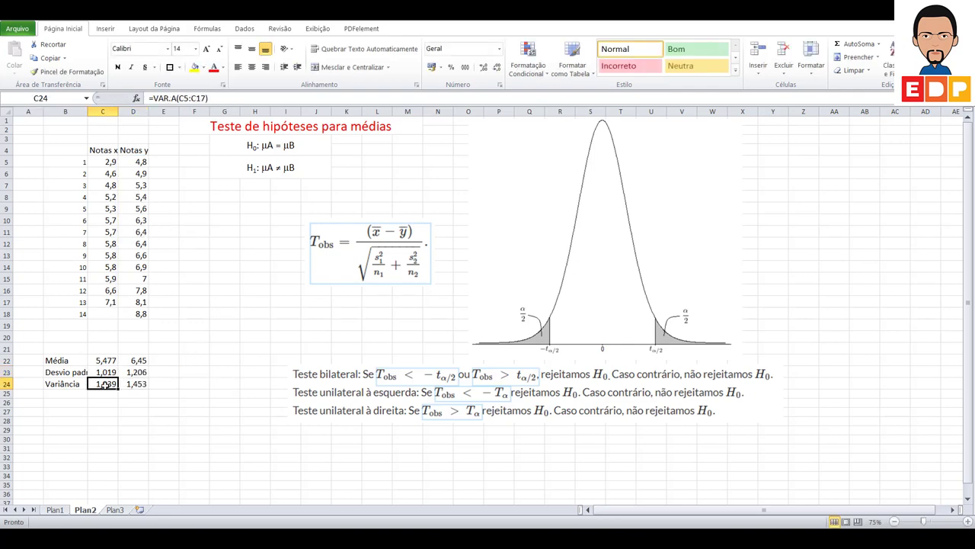
double_click(106, 384)
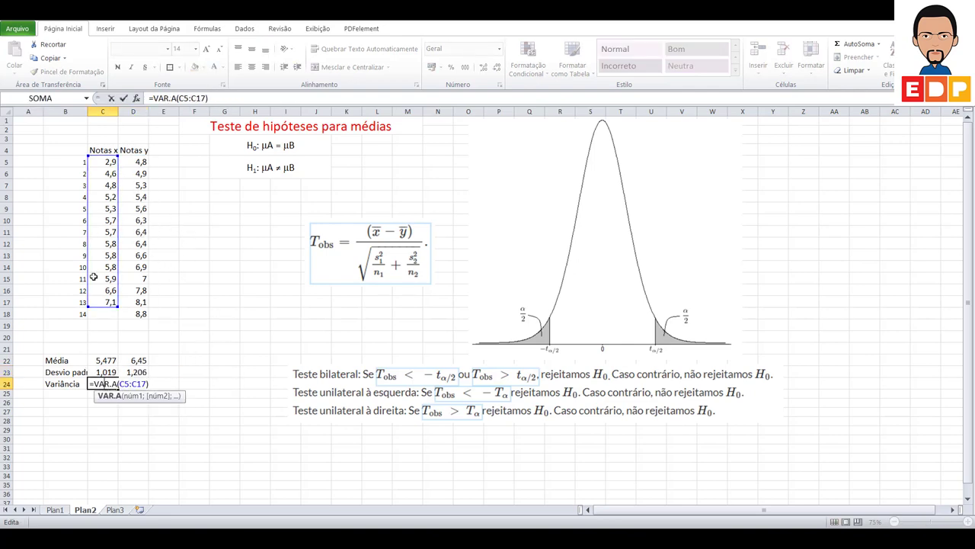
key("Return")
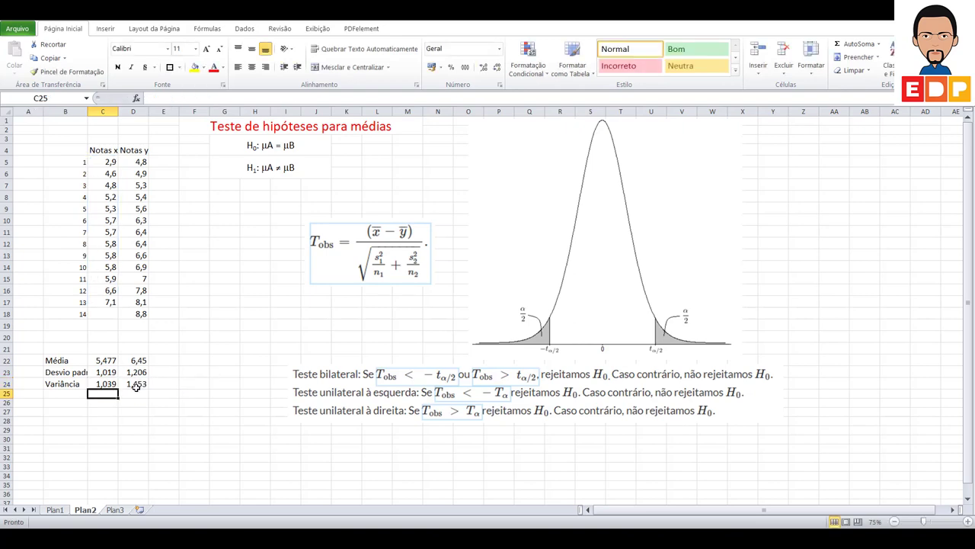
double_click(135, 385)
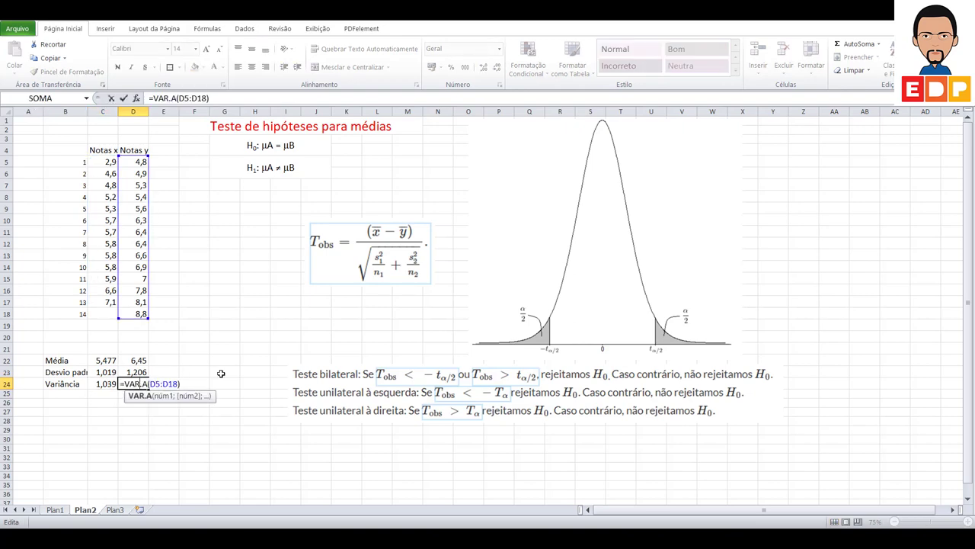
key("Return")
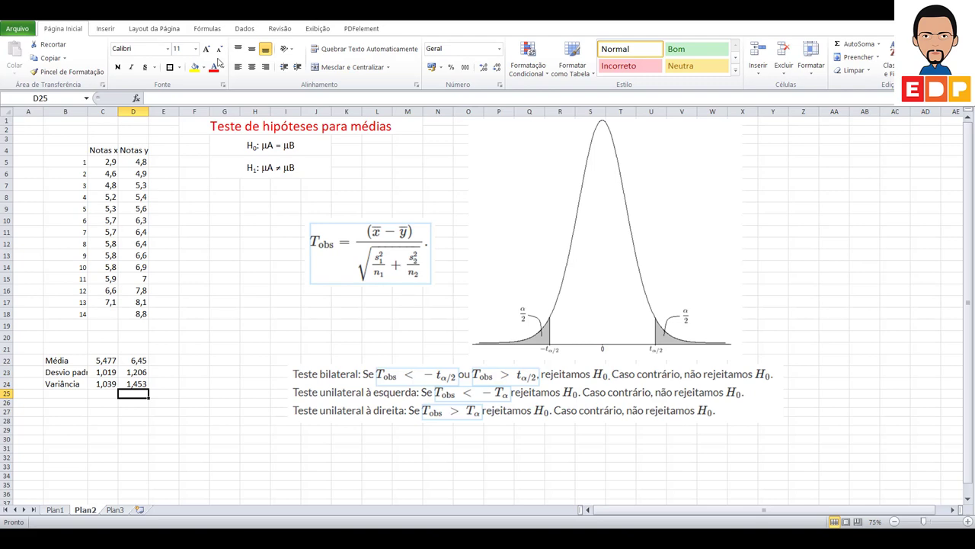
left_click(245, 30)
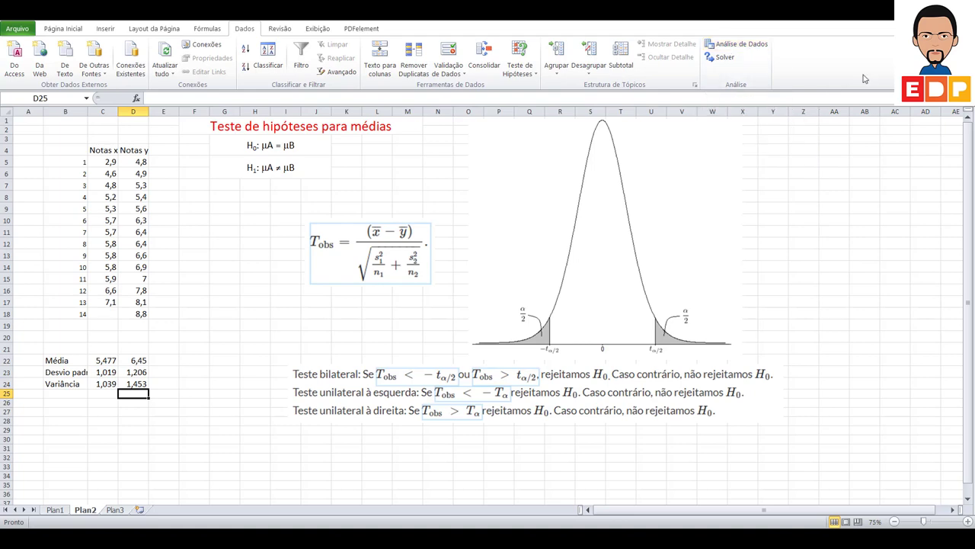
- Check in Excel Options' add-ins that Ferramentas de Análise is active, then cancel without changes
left_click(154, 21)
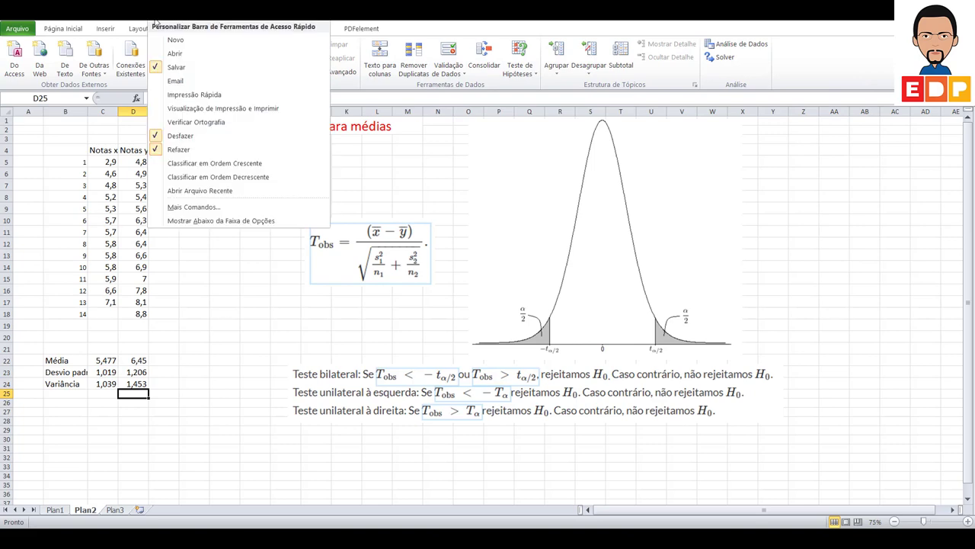
left_click(194, 208)
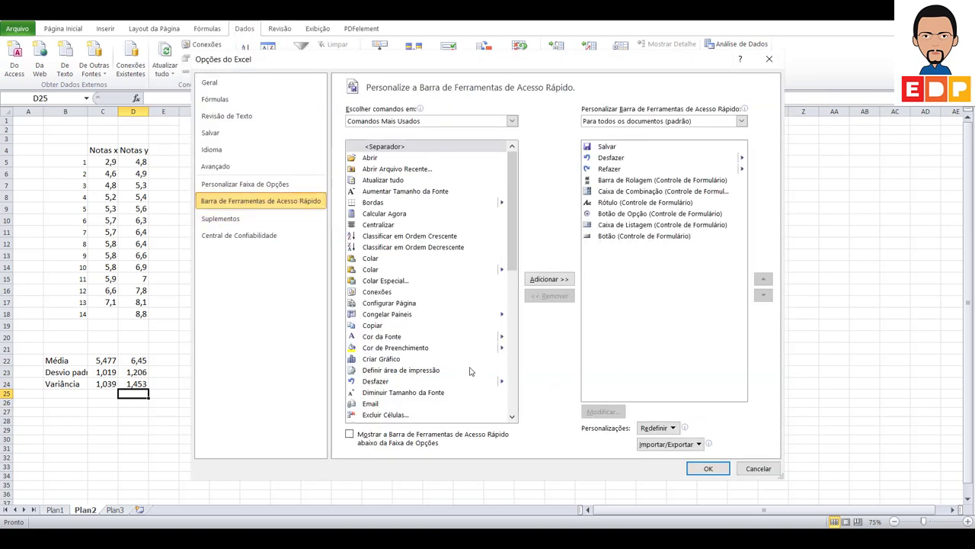
left_click(232, 221)
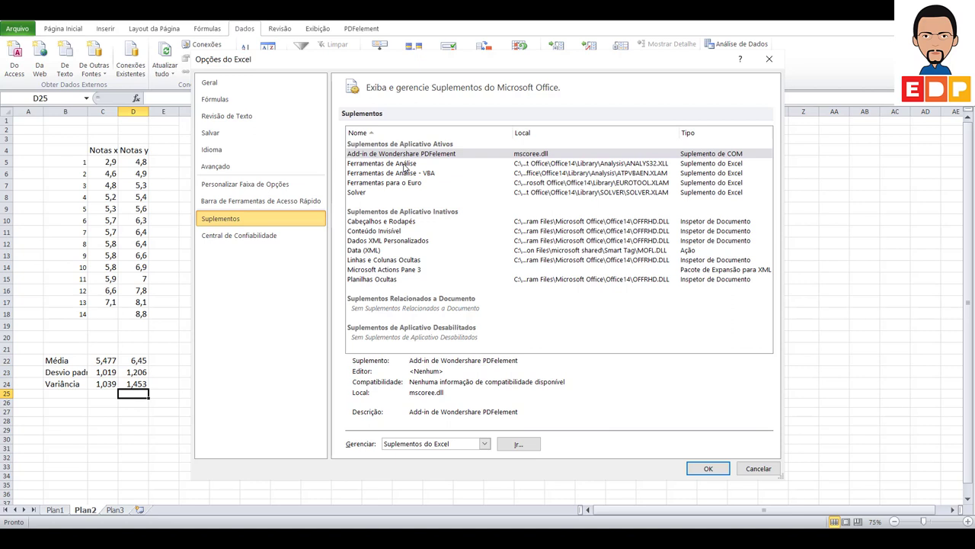
left_click(483, 443)
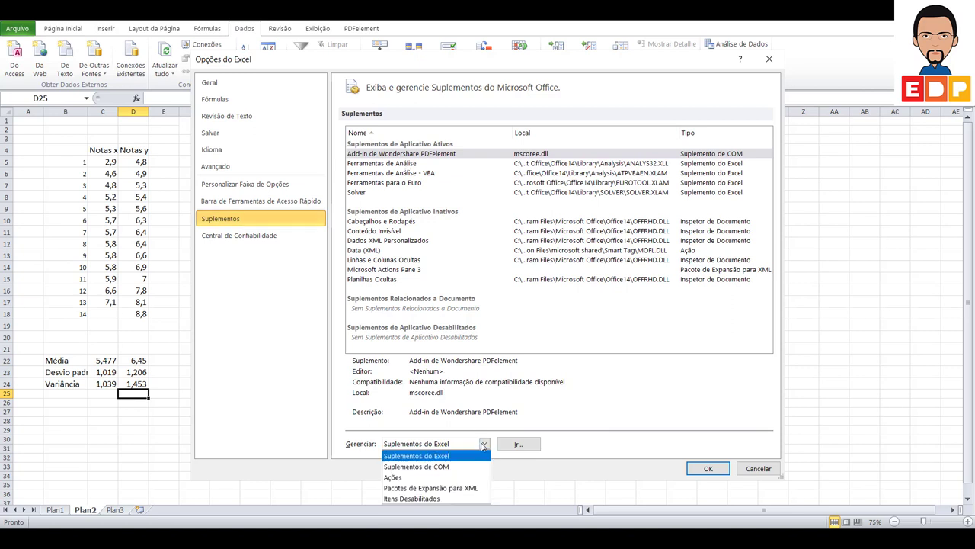
left_click(483, 446)
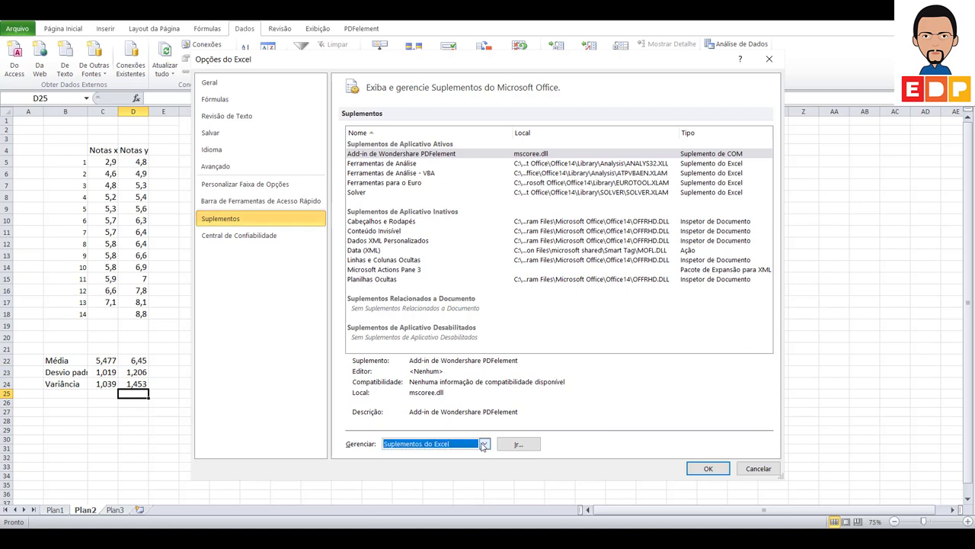
left_click(409, 164)
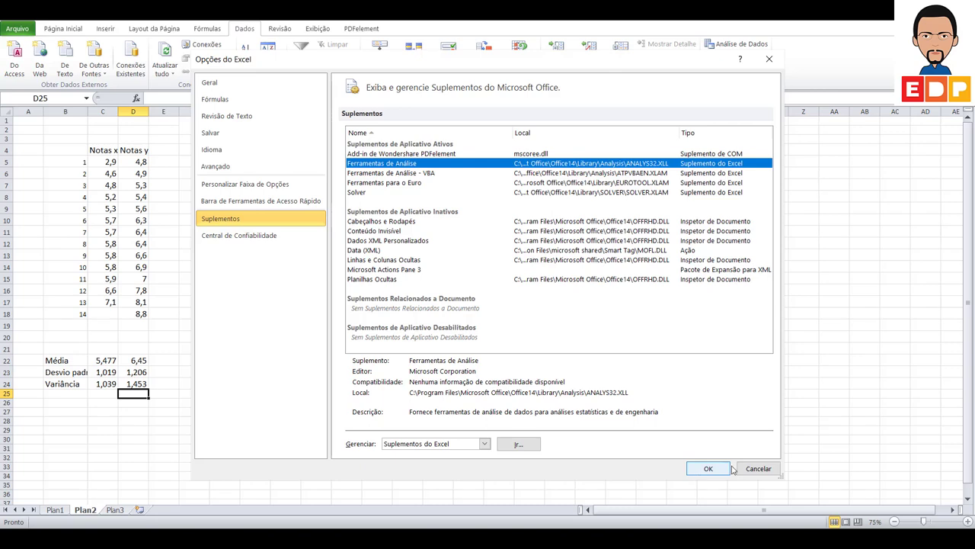
left_click(774, 469)
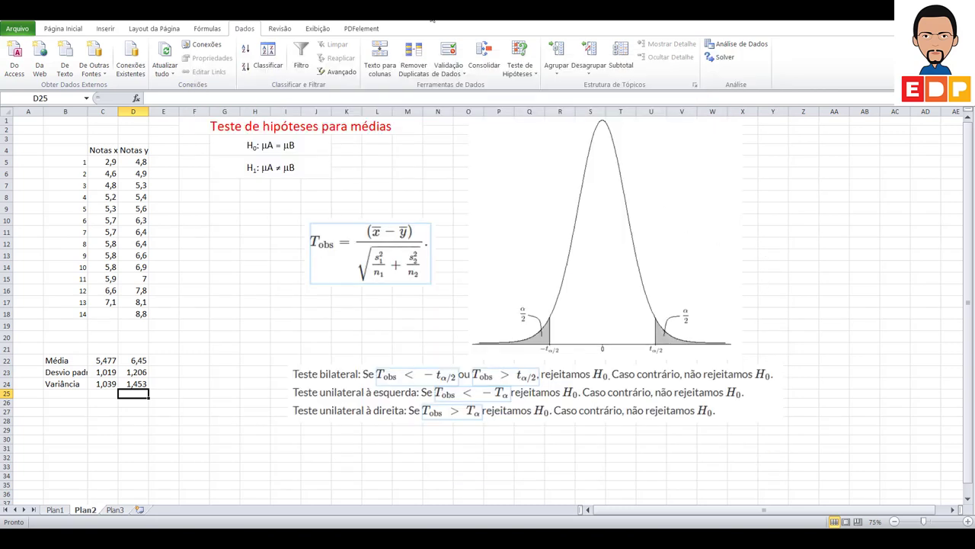
- Choose 'Teste-T: duas amostras presumindo variâncias diferentes' from the Análise de Dados list
left_click(734, 44)
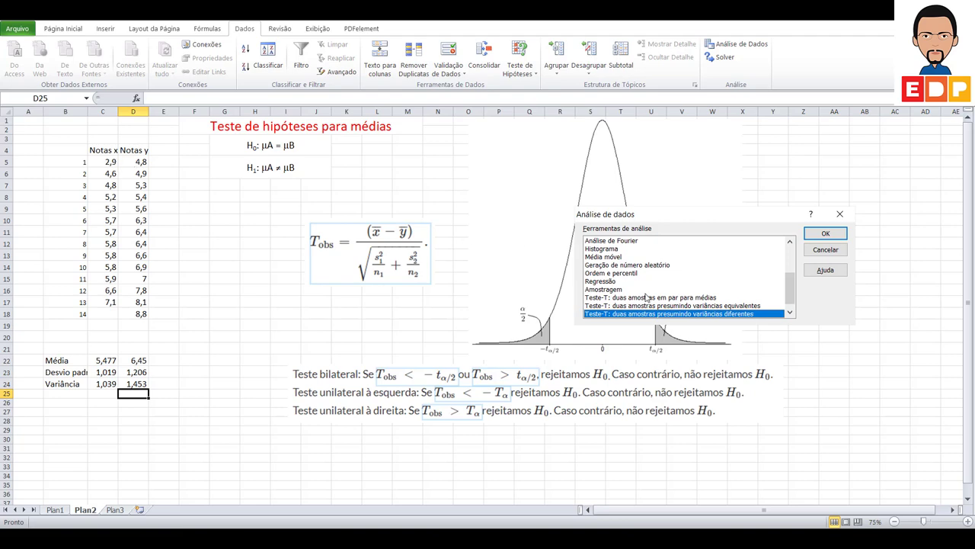
left_click(674, 306)
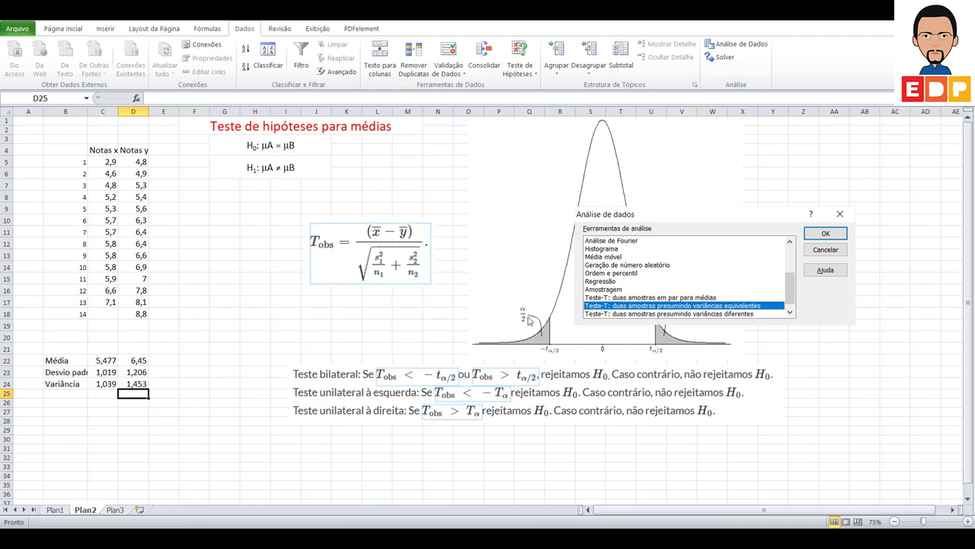
left_click(616, 314)
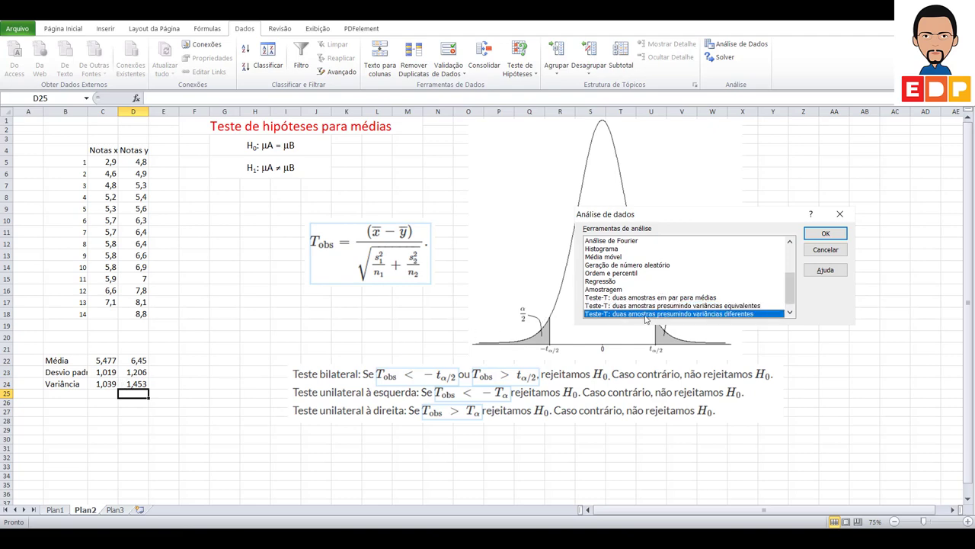
left_click(843, 237)
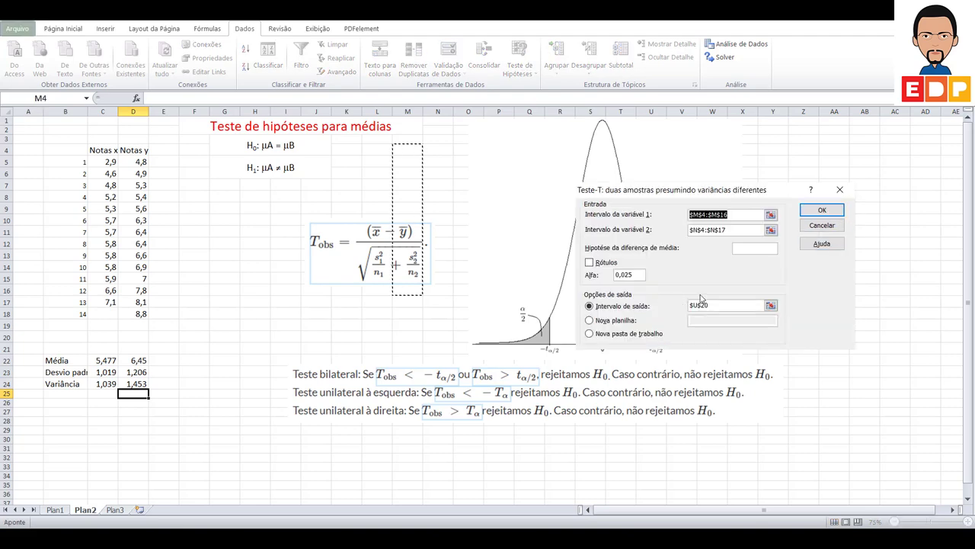
- Set Variable 1 to the Notas x range C4:C17 and Variable 2 to D4:D18, with Rótulos checked
left_click(770, 216)
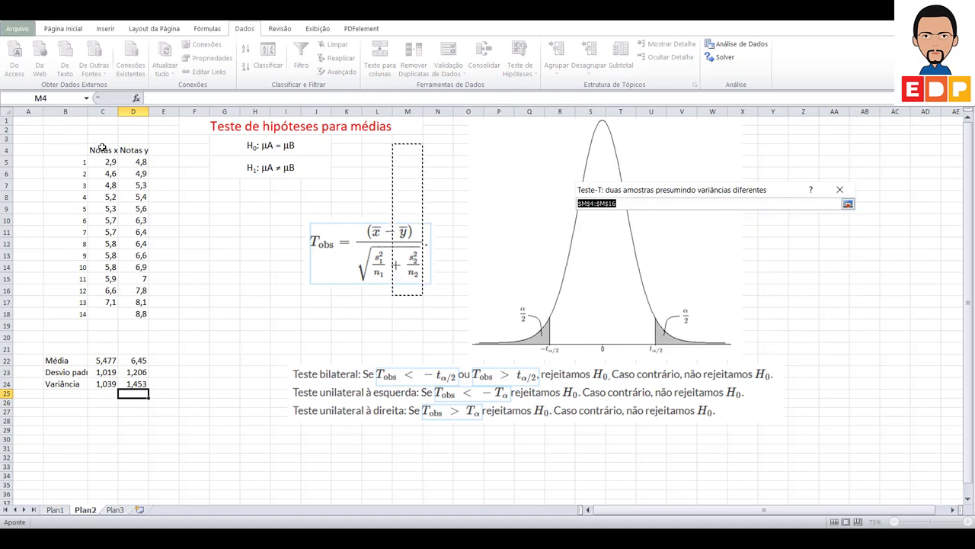
left_click_drag(103, 150, 108, 302)
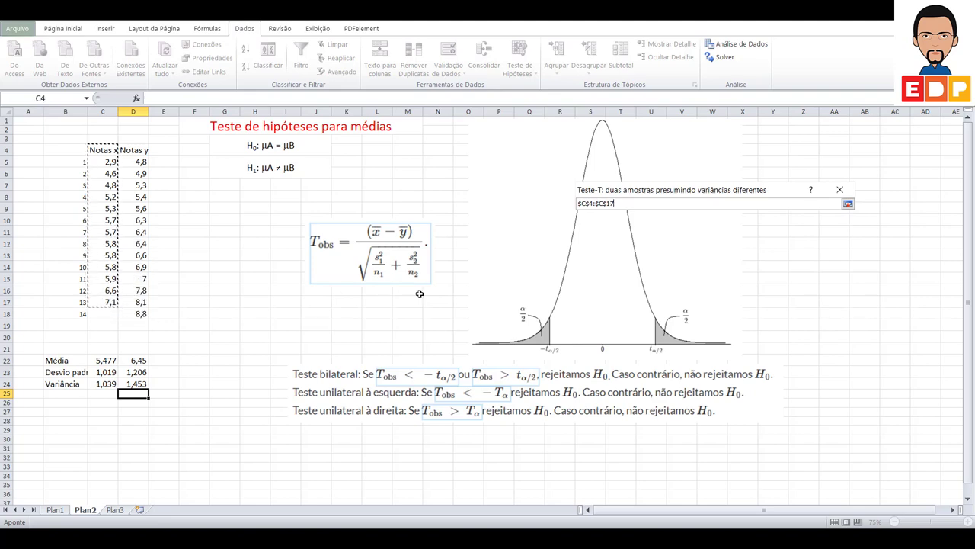
left_click(847, 204)
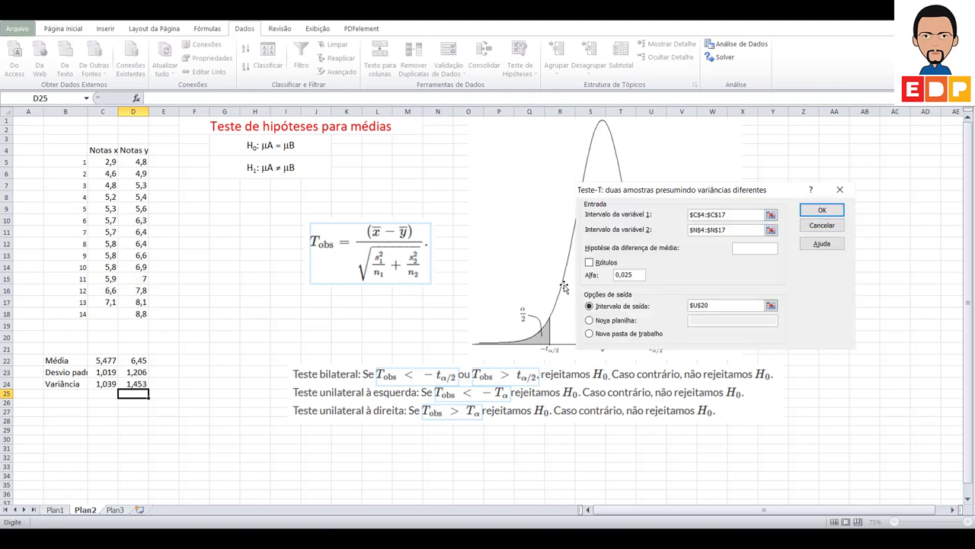
left_click(589, 262)
left_click(771, 229)
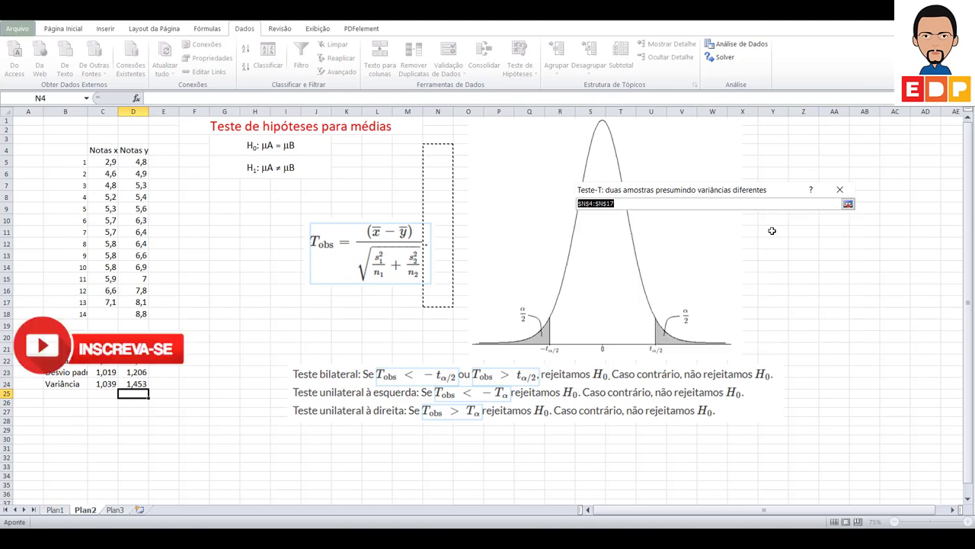
left_click_drag(134, 143, 134, 314)
left_click(848, 204)
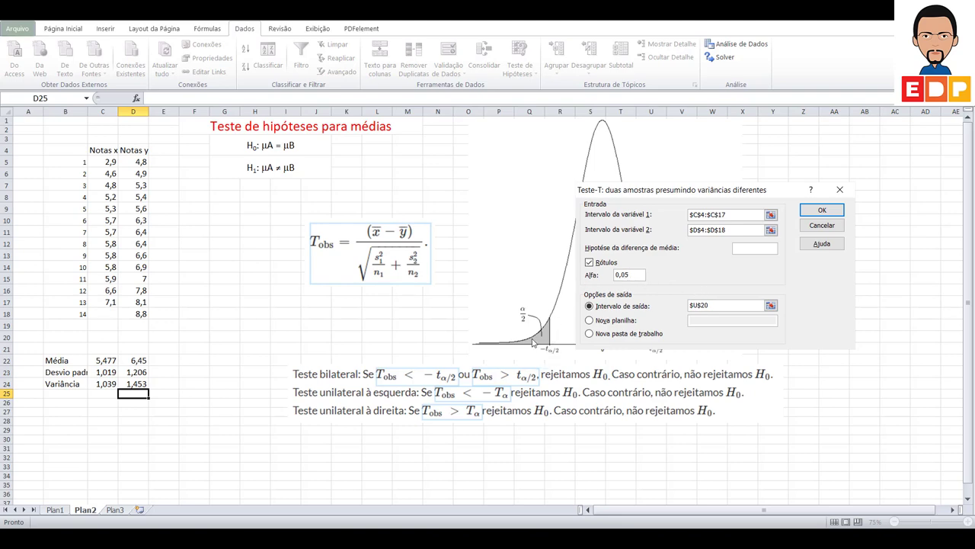
- Send the output to cell Z5 and run the t-test with alpha 0,05
left_click_drag(768, 194, 352, 188)
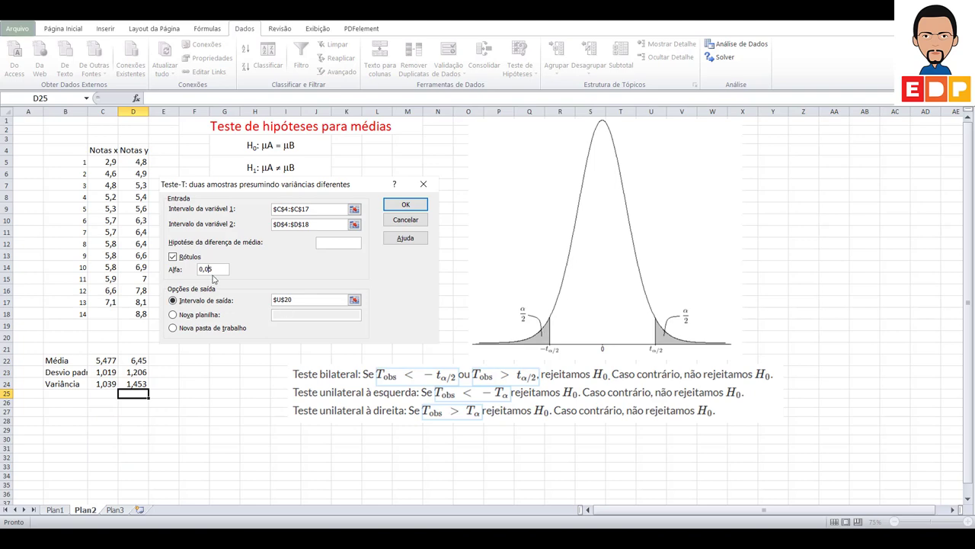
left_click(353, 301)
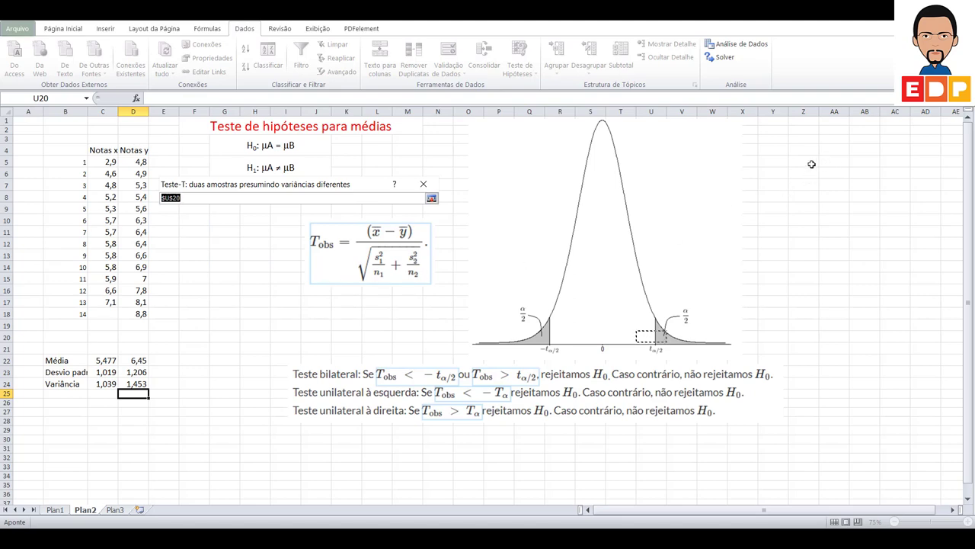
left_click(809, 163)
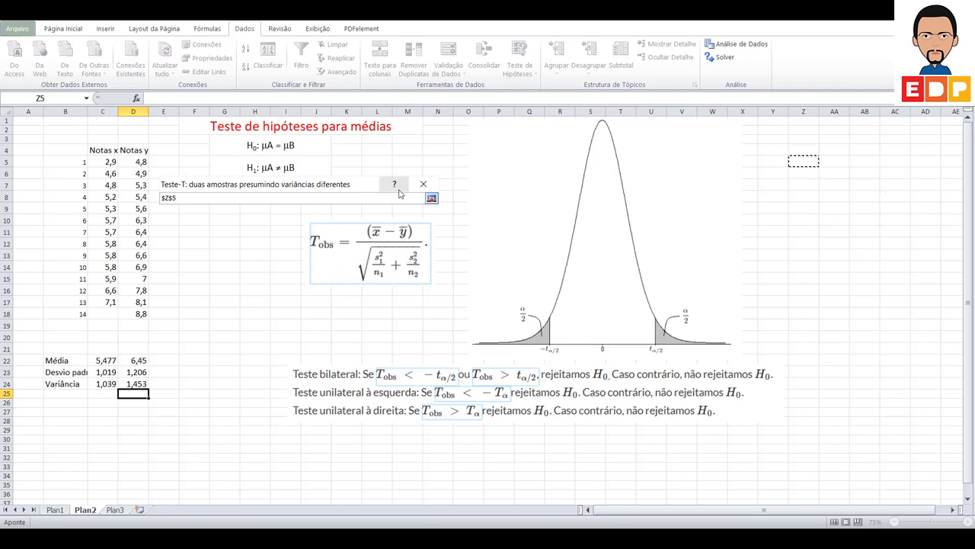
left_click(429, 199)
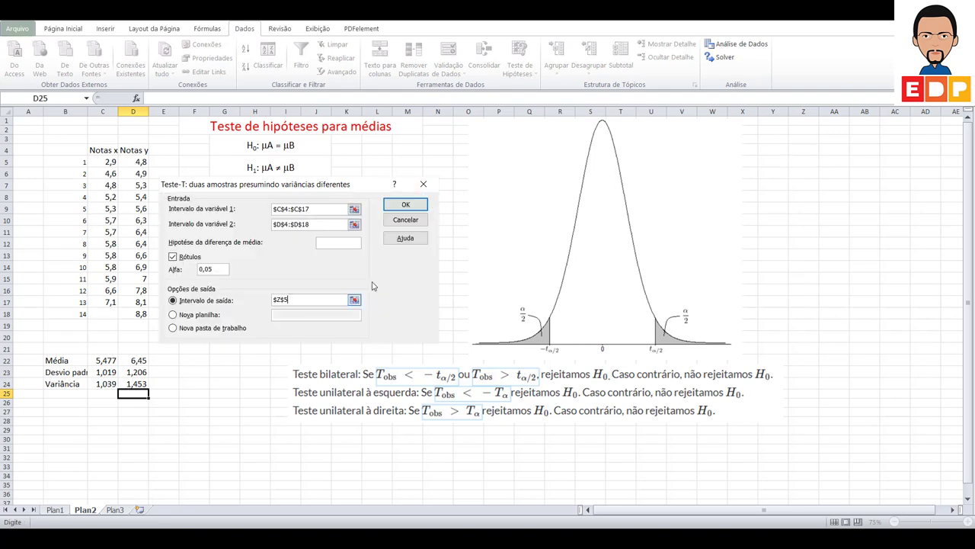
left_click(407, 206)
left_click(872, 362)
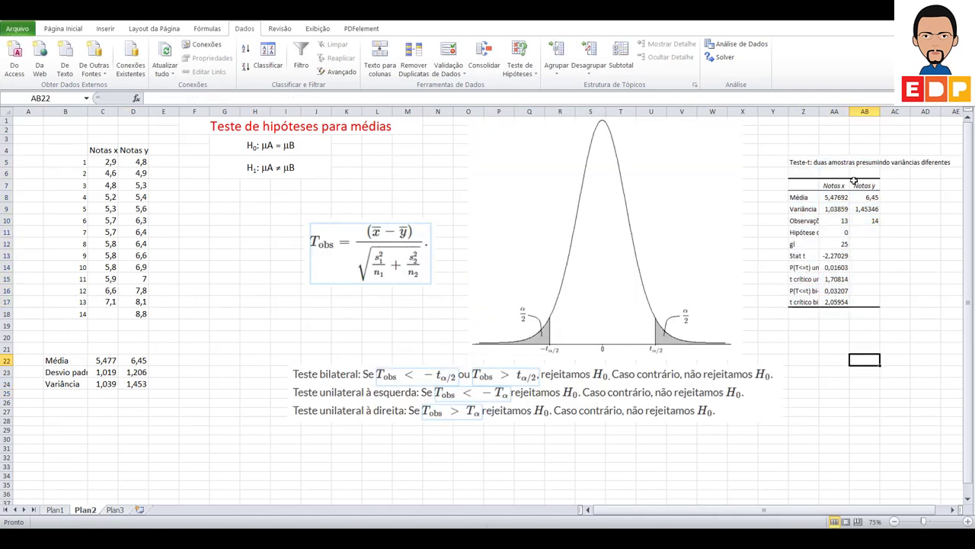
- Auto-fit column Z and narrow column AA to fit the t-test output
double_click(820, 111)
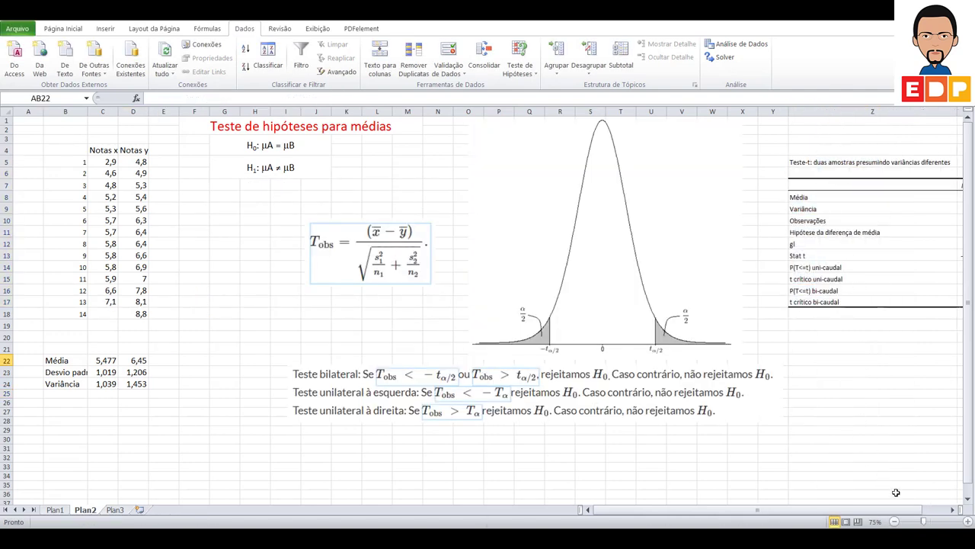
left_click_drag(910, 509, 920, 509)
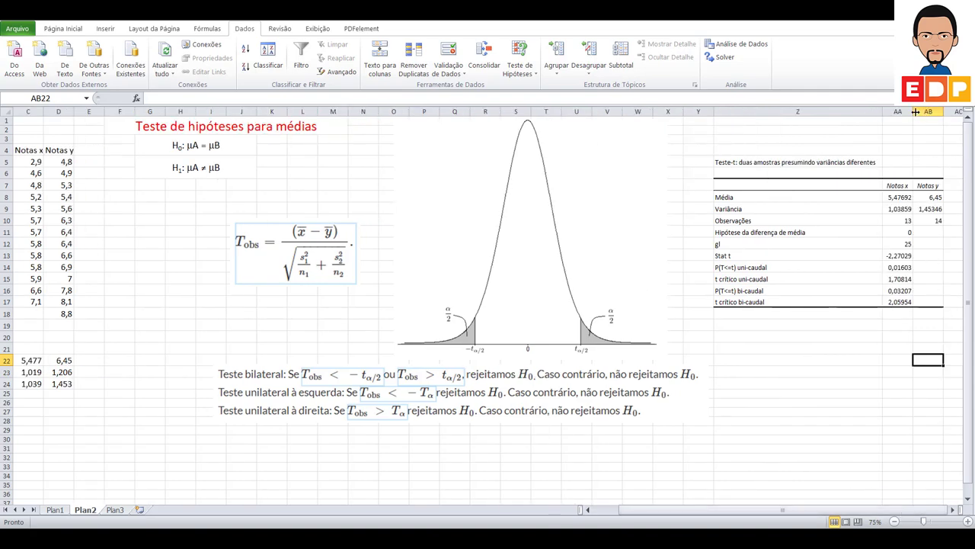
left_click_drag(915, 112, 873, 113)
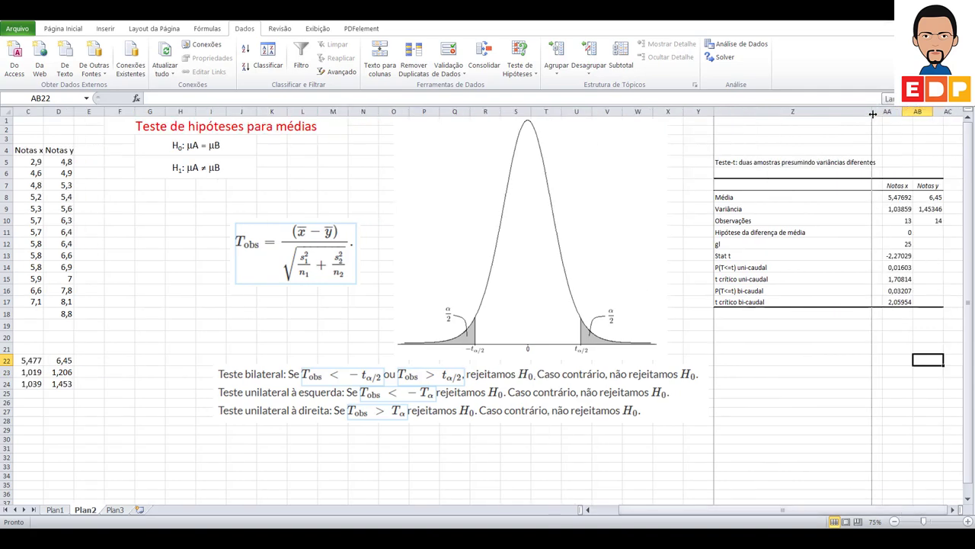
- Inspect the Stat t, one-tailed and two-tailed critical t values in the output table
left_click(887, 233)
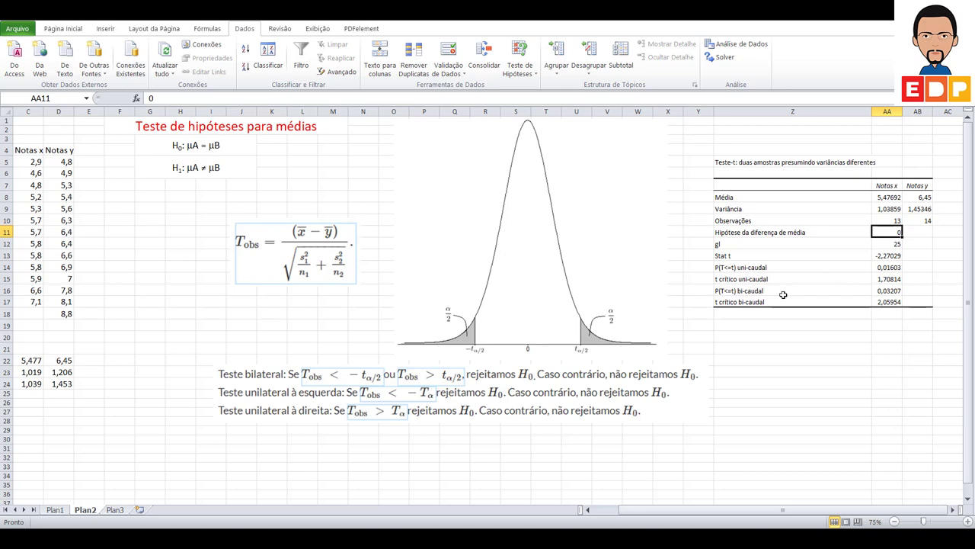
left_click(887, 256)
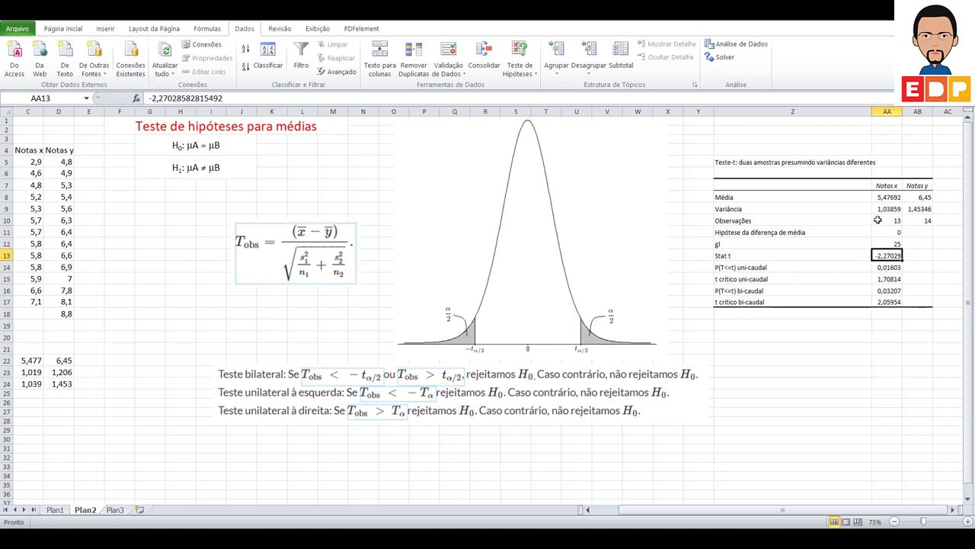
left_click(878, 277)
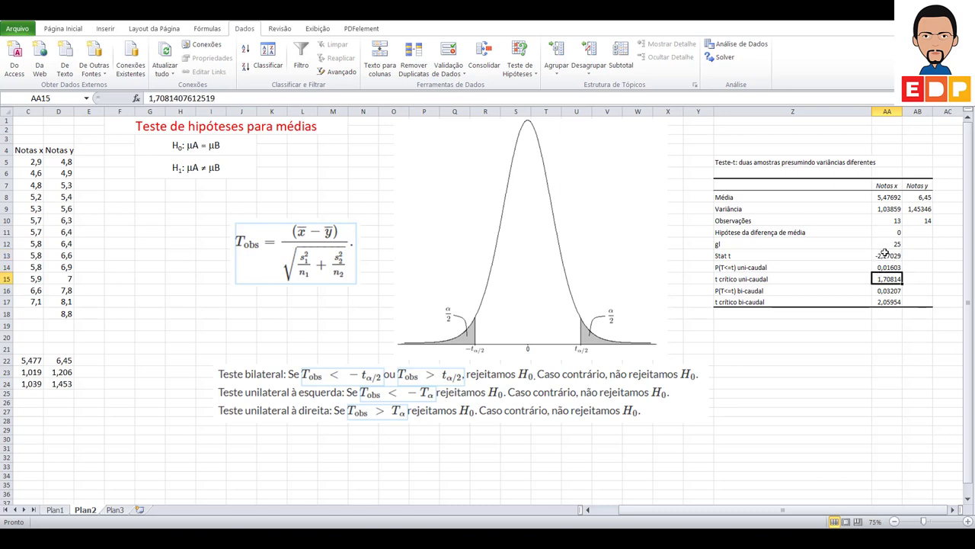
left_click(883, 257)
left_click(744, 256)
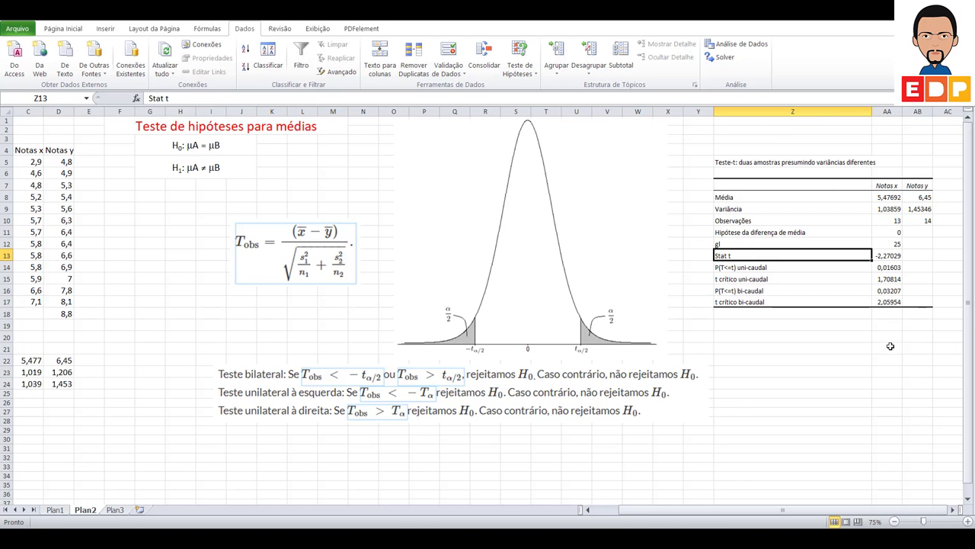
left_click(889, 303)
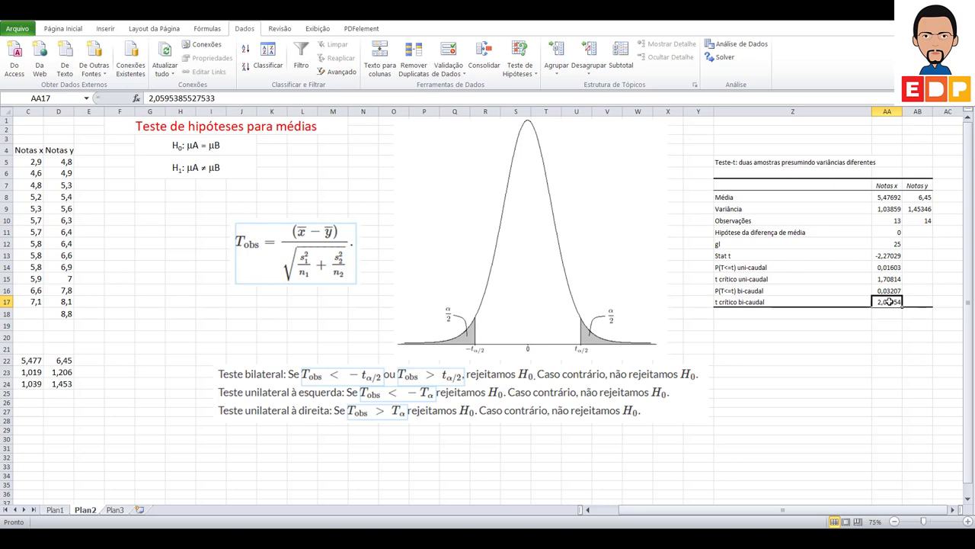
left_click(888, 254)
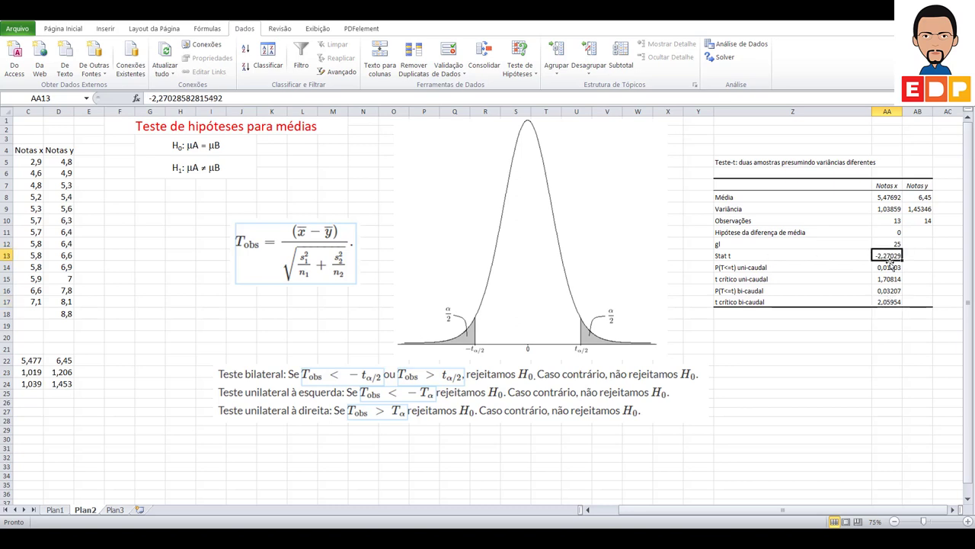
- Fill Stat t in AA13 and t crítico bi-caudal in AA17 with yellow from Página Inicial
left_click(76, 30)
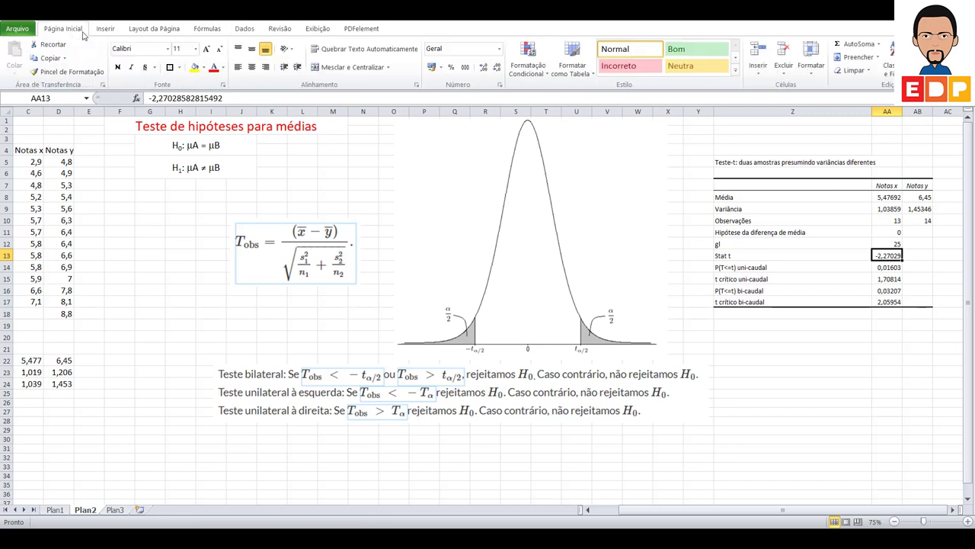
left_click(196, 68)
left_click(889, 301)
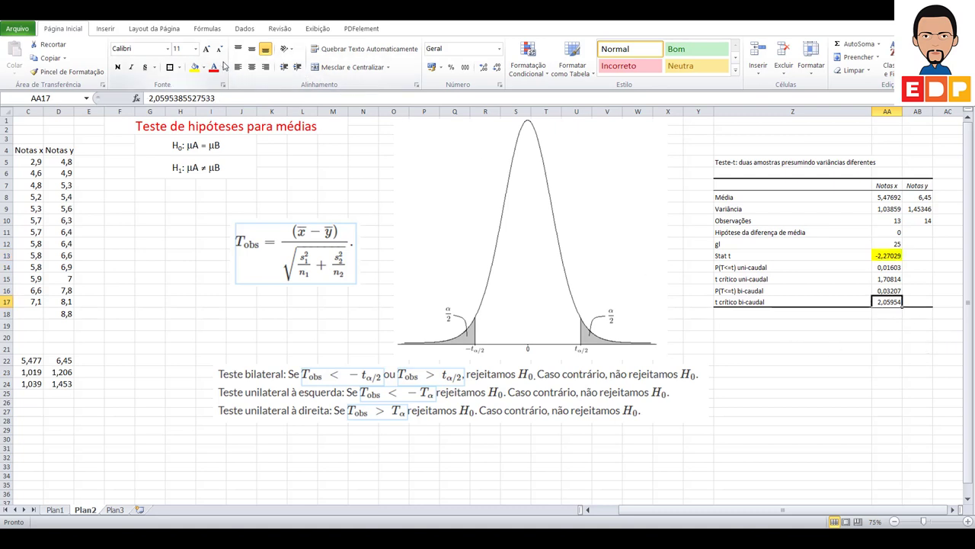
left_click(195, 67)
left_click(791, 346)
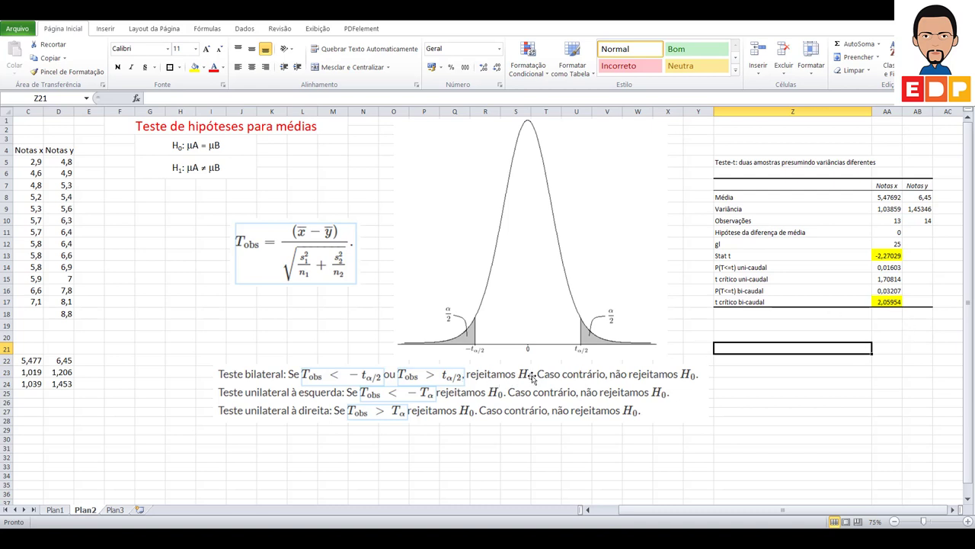
left_click(890, 254)
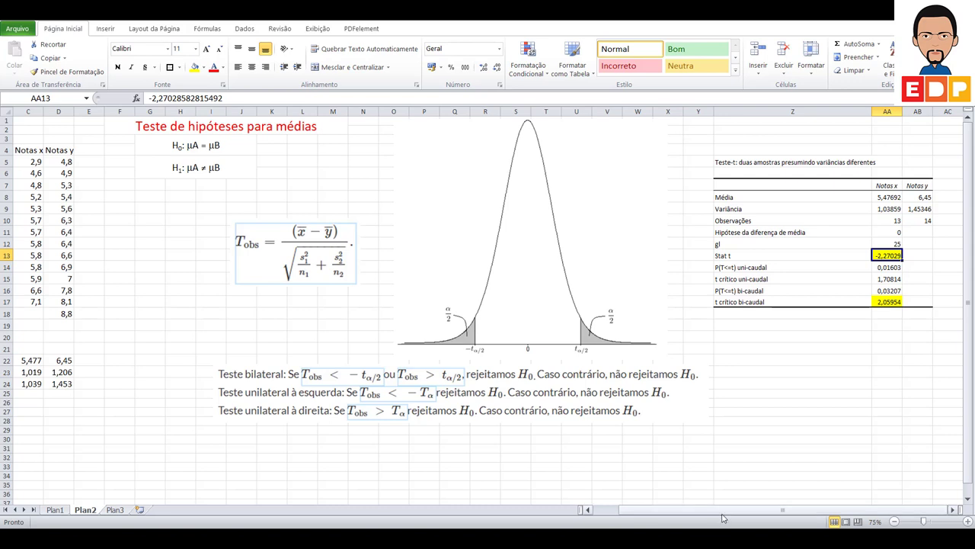
- Scroll across the sheet and select an empty cell away from the t-test table
scroll(721, 510, "left", 2)
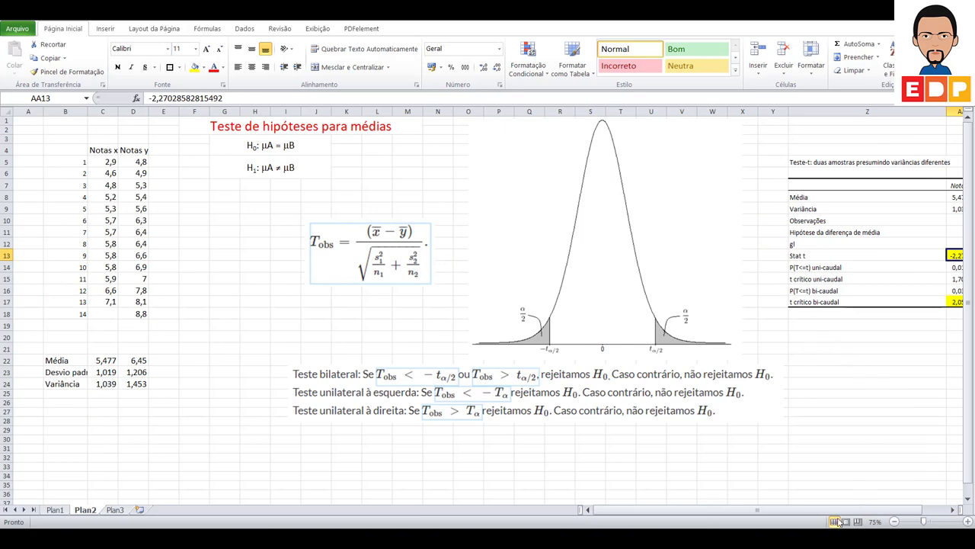
scroll(594, 509, "right", 2)
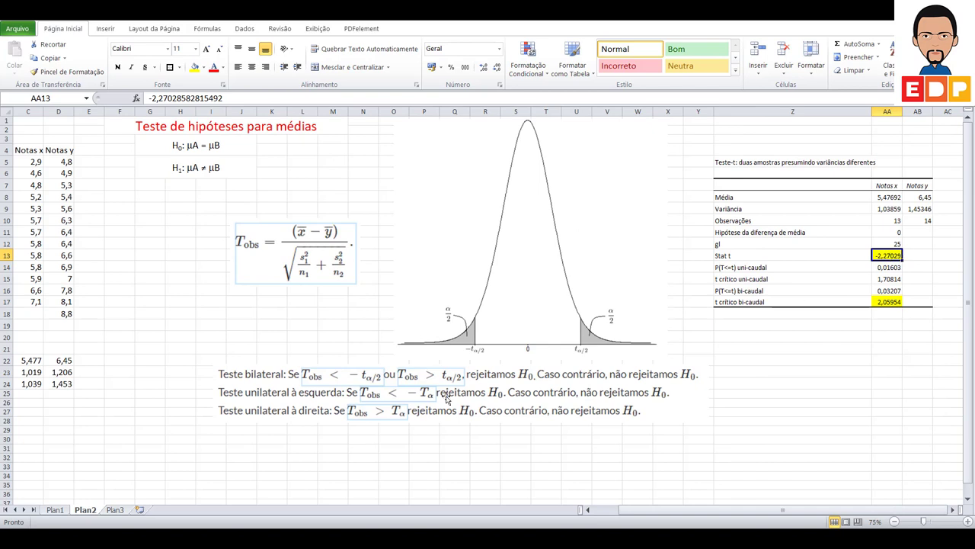
left_click(178, 442)
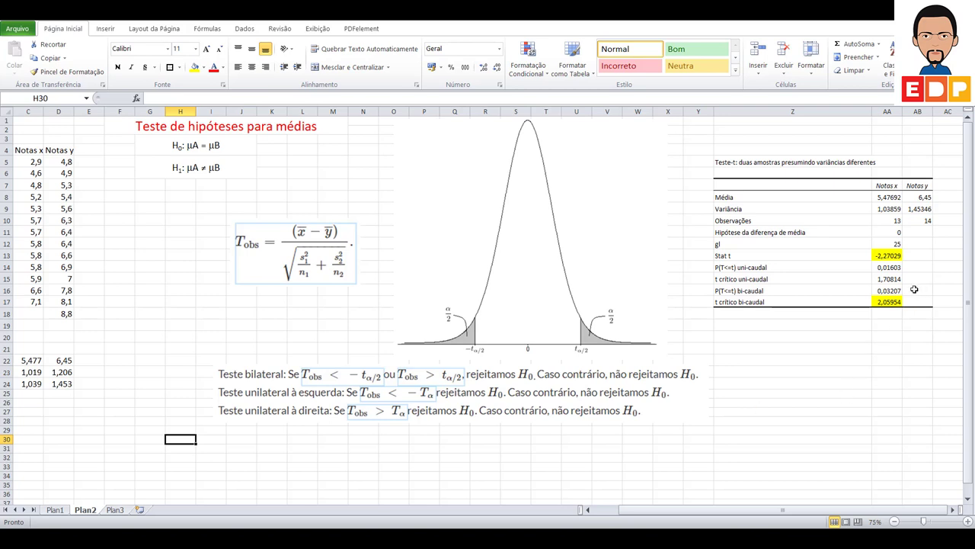
- Enter =AA13<-AA17 in H30, returning VERDADEIRO, then move to H31
type("=")
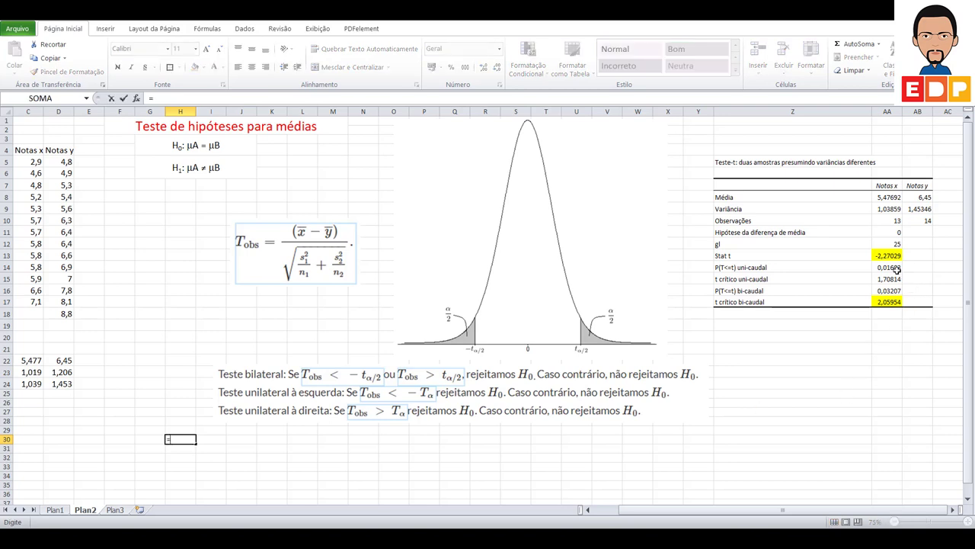
left_click(891, 259)
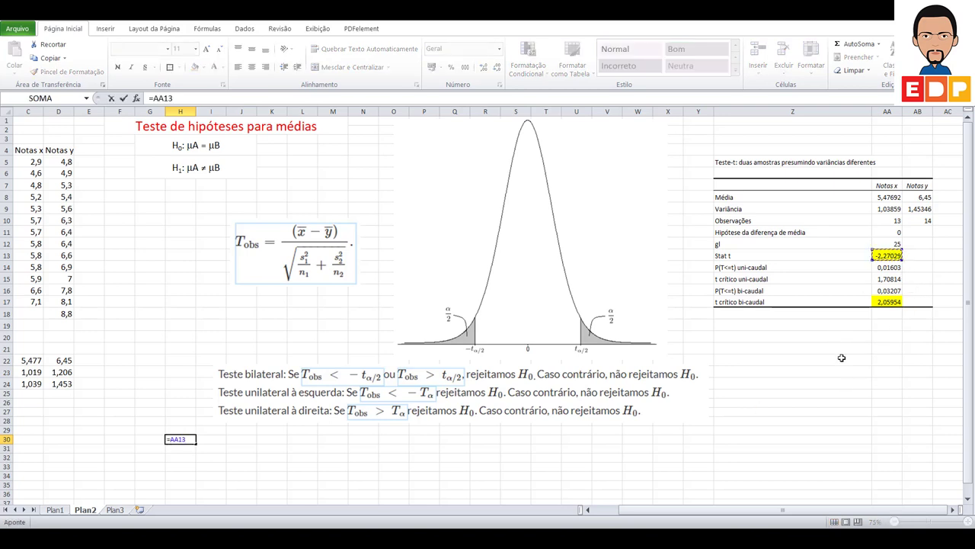
type(",")
type("-")
left_click(888, 302)
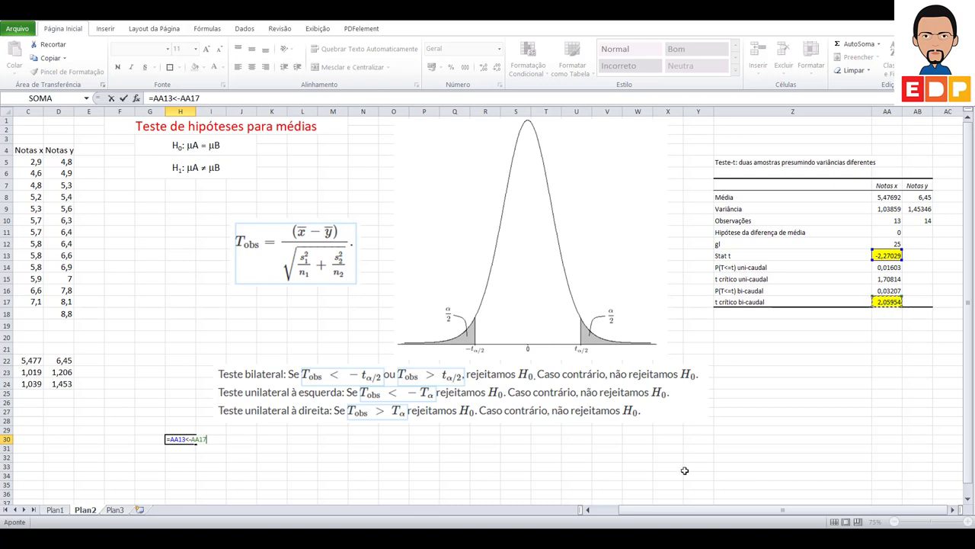
key("Return")
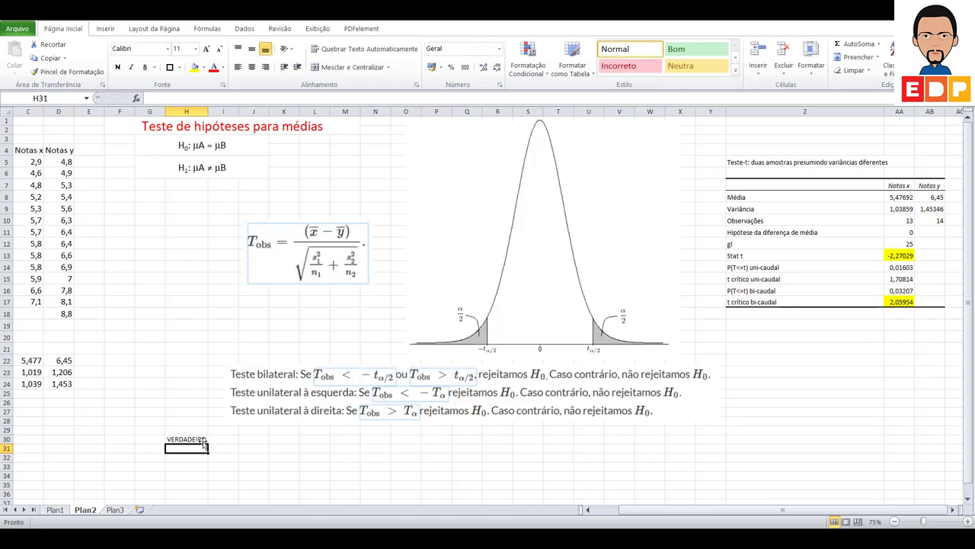
left_click(206, 440)
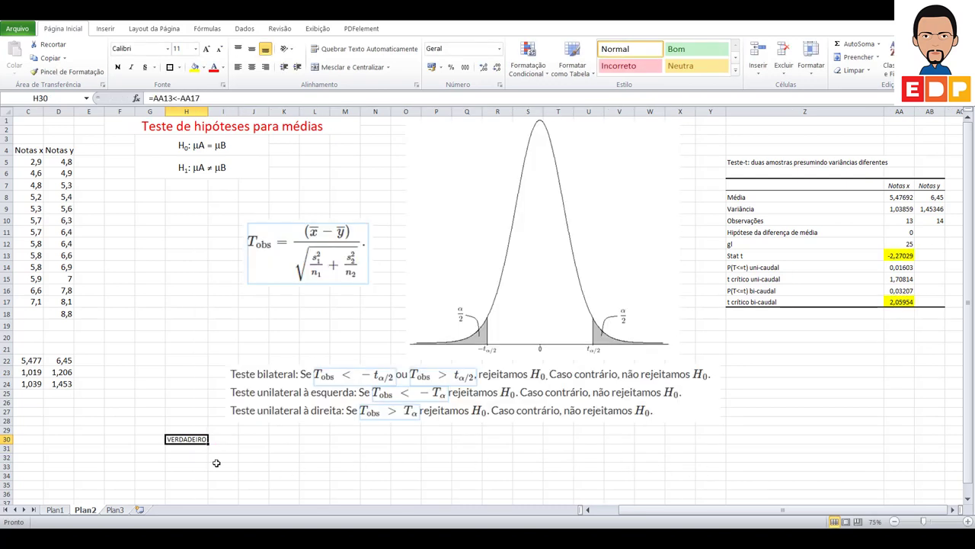
left_click(198, 450)
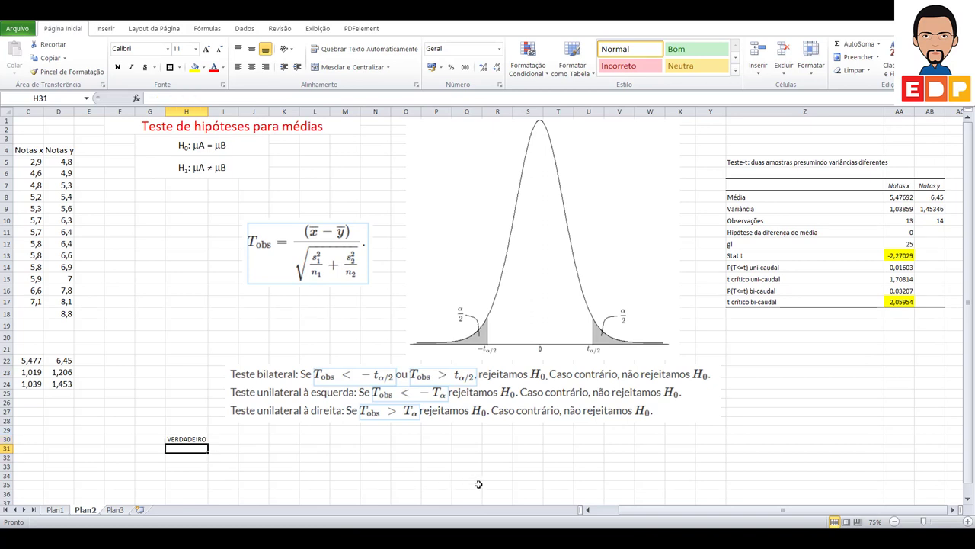
- Enter =abs(AA13)>abs(AA17) in H31 after clearing a mistyped start, returning VERDADEIRO
type("ab")
key("BackSpace")
key("BackSpace")
key("BackSpace")
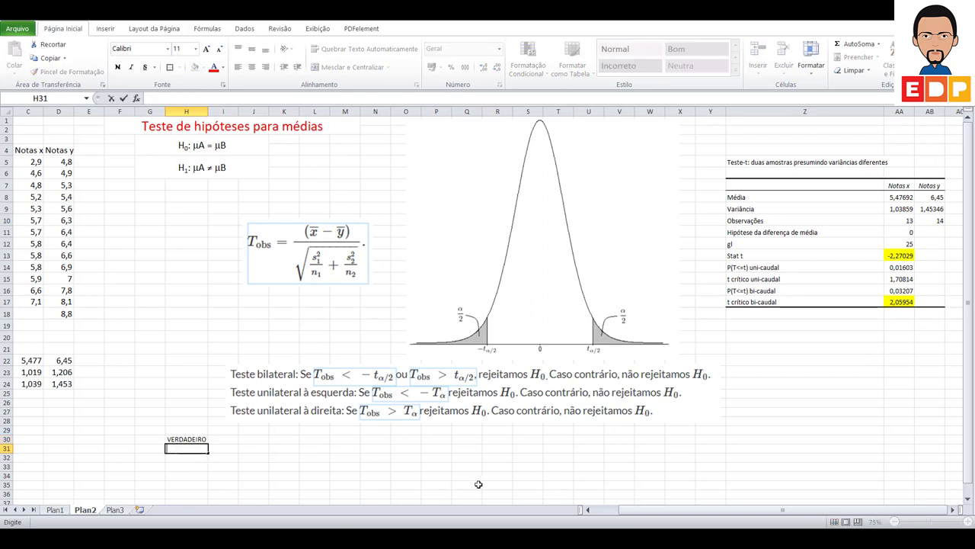
type("+")
type("bs")
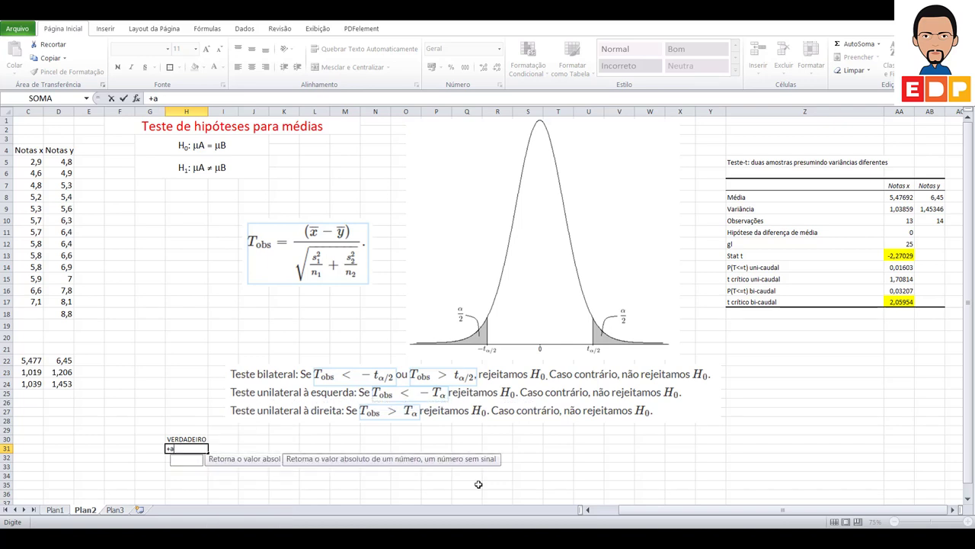
key("Escape")
key("Escape")
type("=")
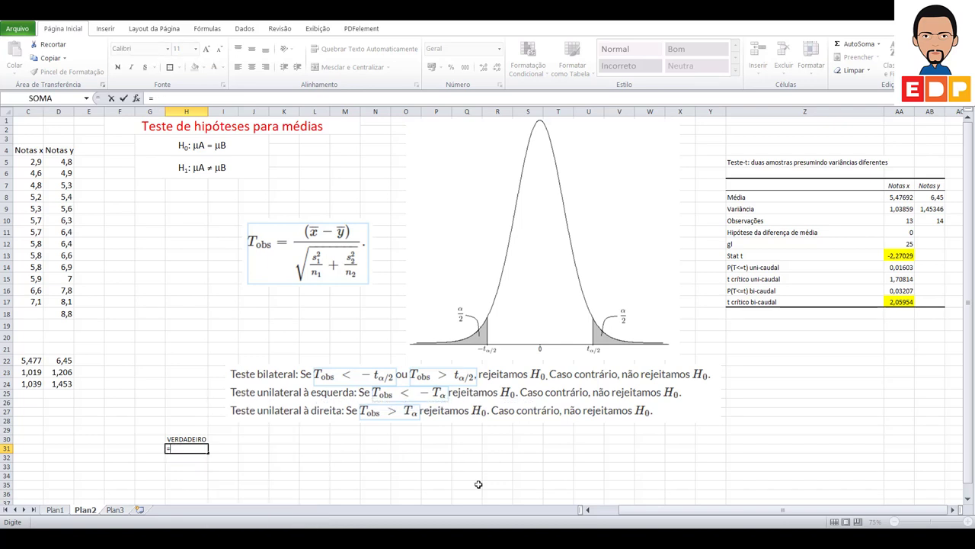
type("(a")
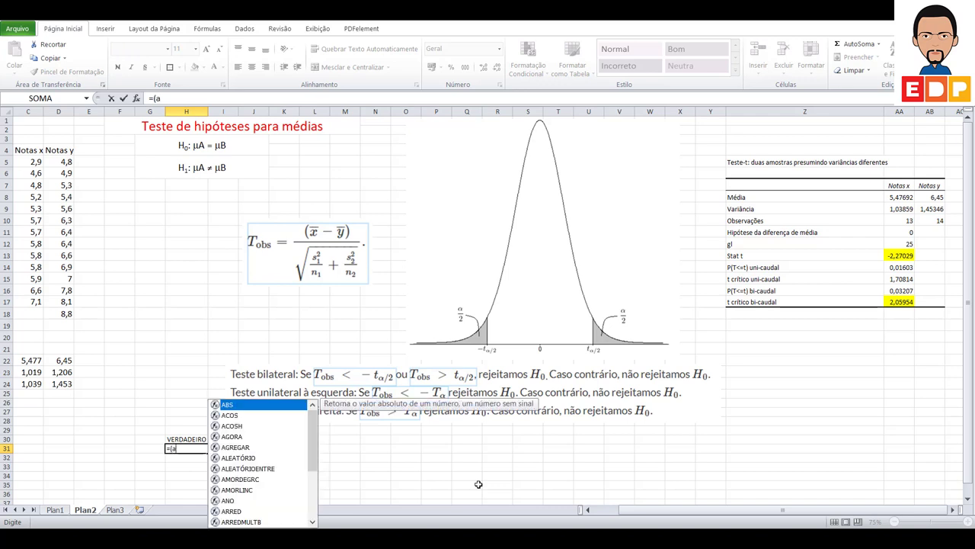
key("BackSpace")
key("BackSpace")
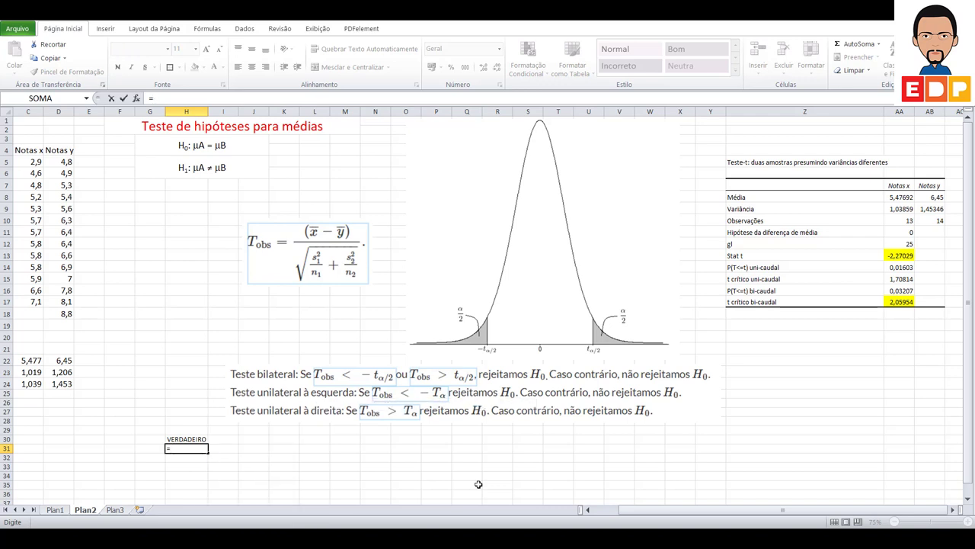
type("abs")
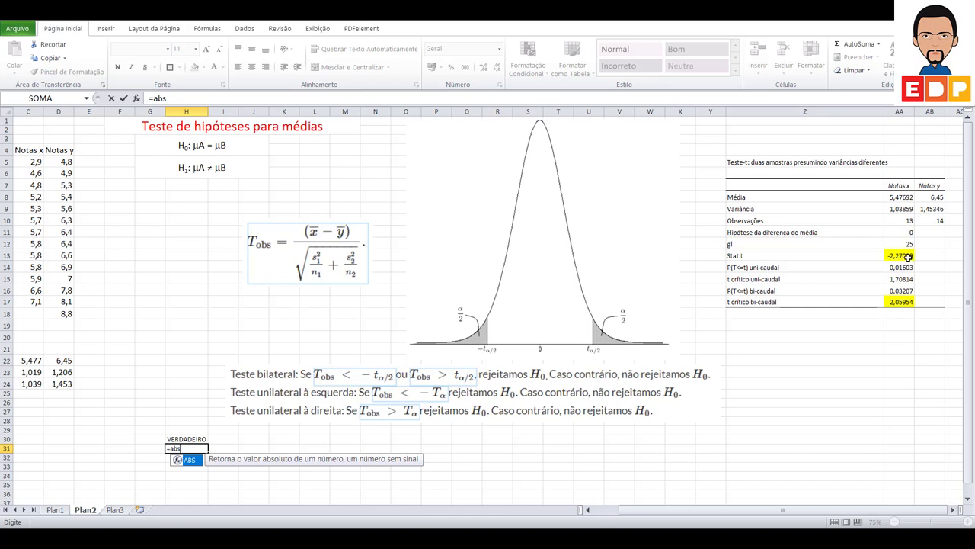
type("(")
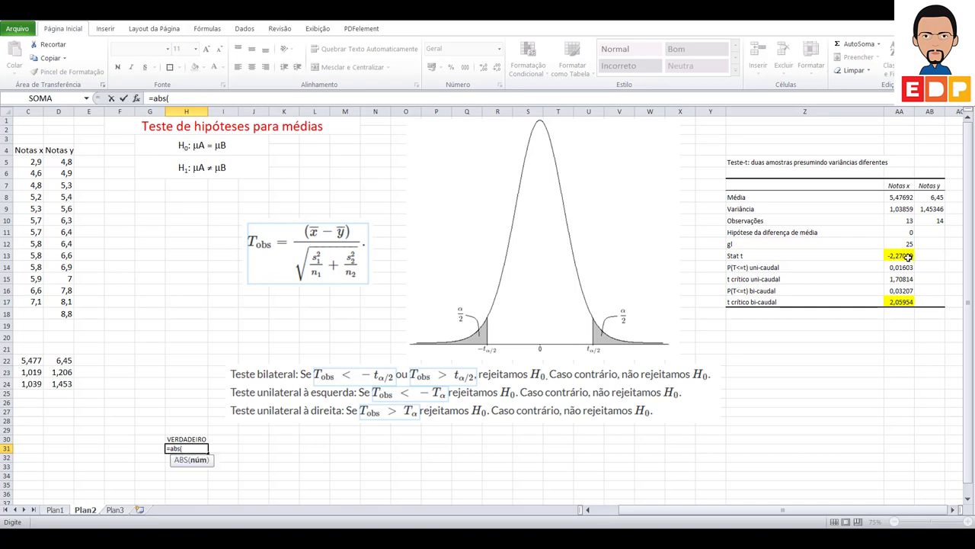
left_click(909, 257)
type(")")
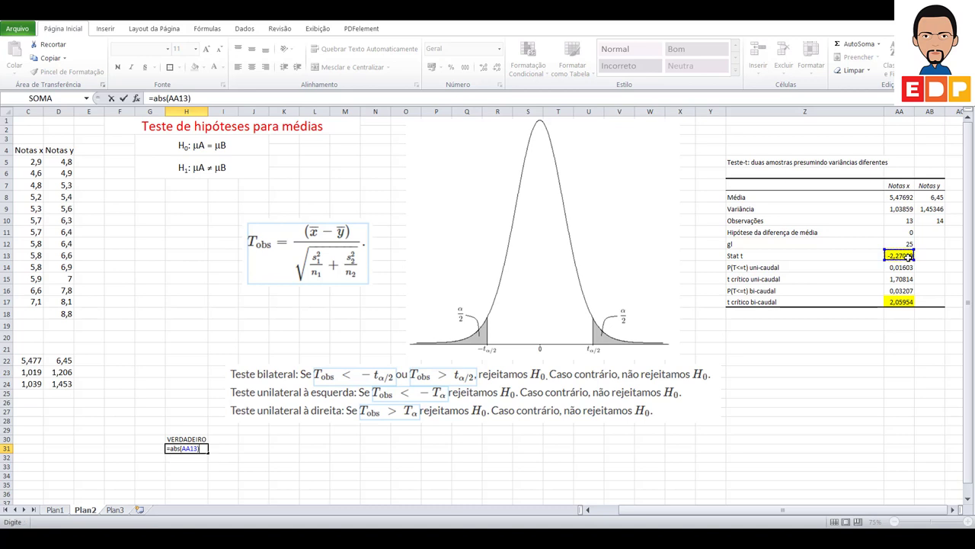
type(">")
type("abs")
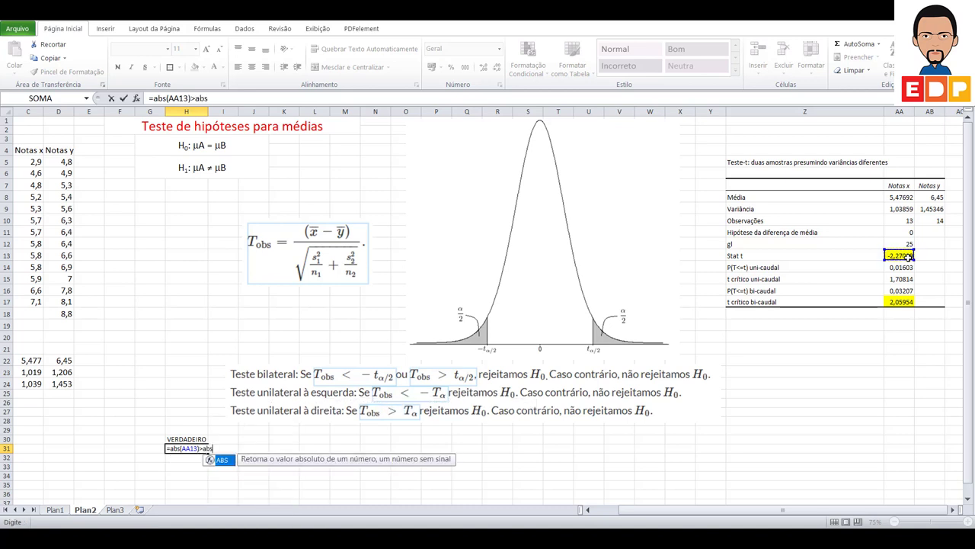
type("(")
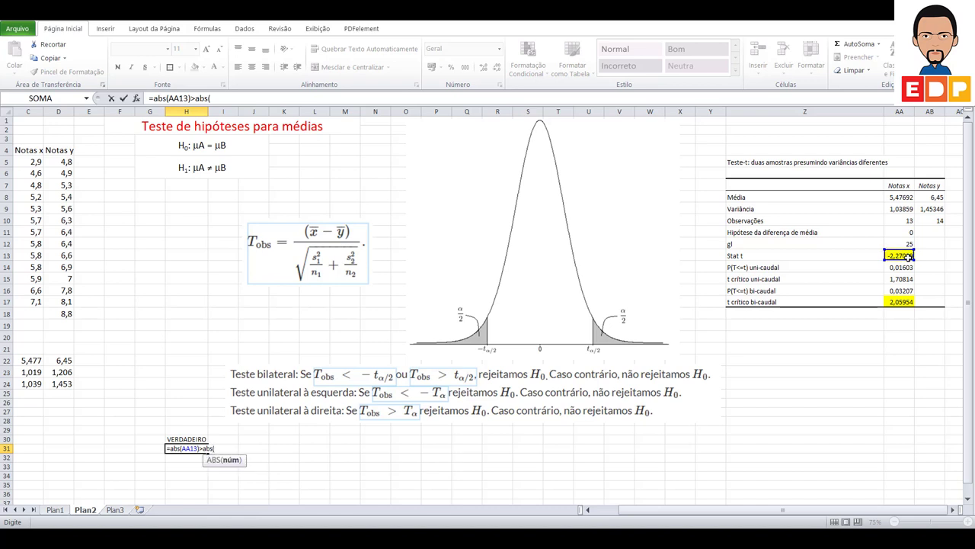
left_click(899, 302)
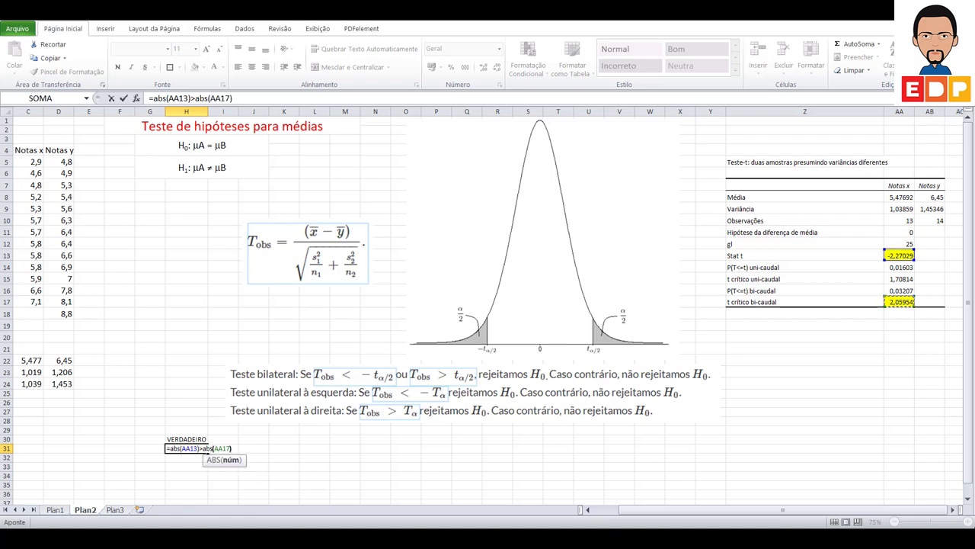
key("Return")
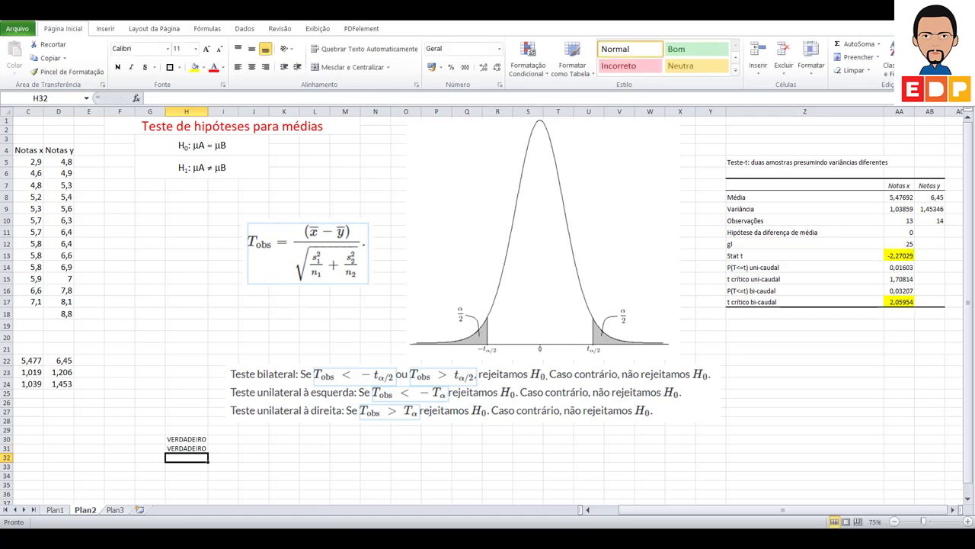
- Autofit column B so the 'Desvio padrão' label is fully visible
left_click(185, 448)
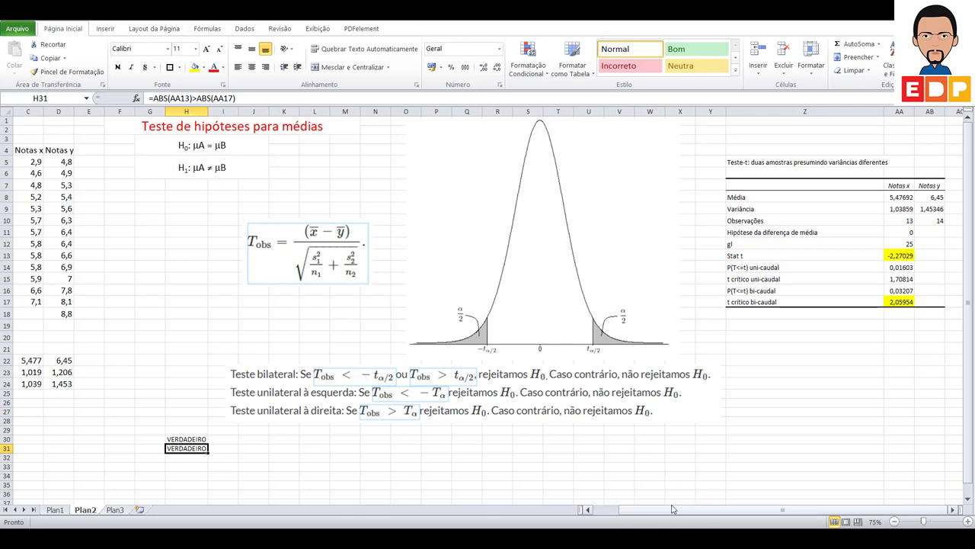
left_click_drag(675, 509, 630, 510)
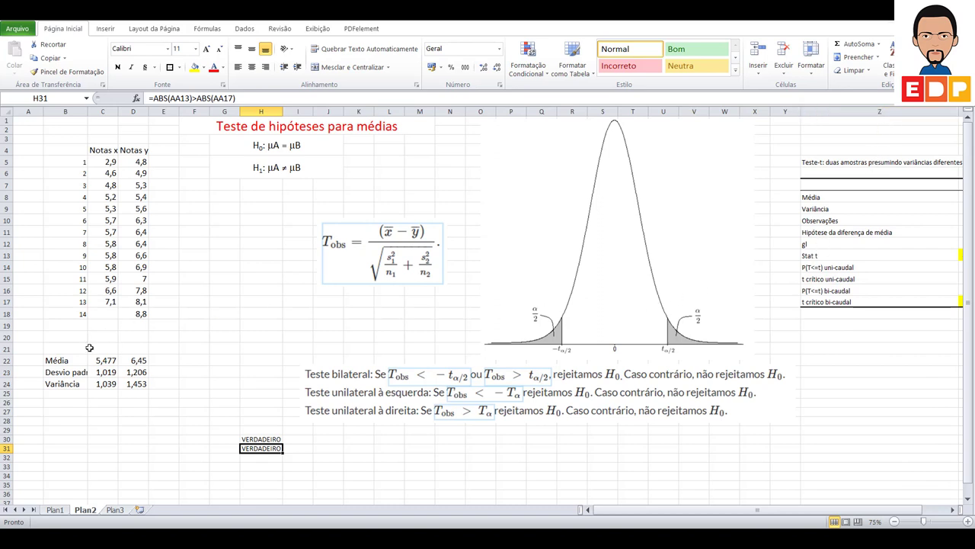
double_click(87, 111)
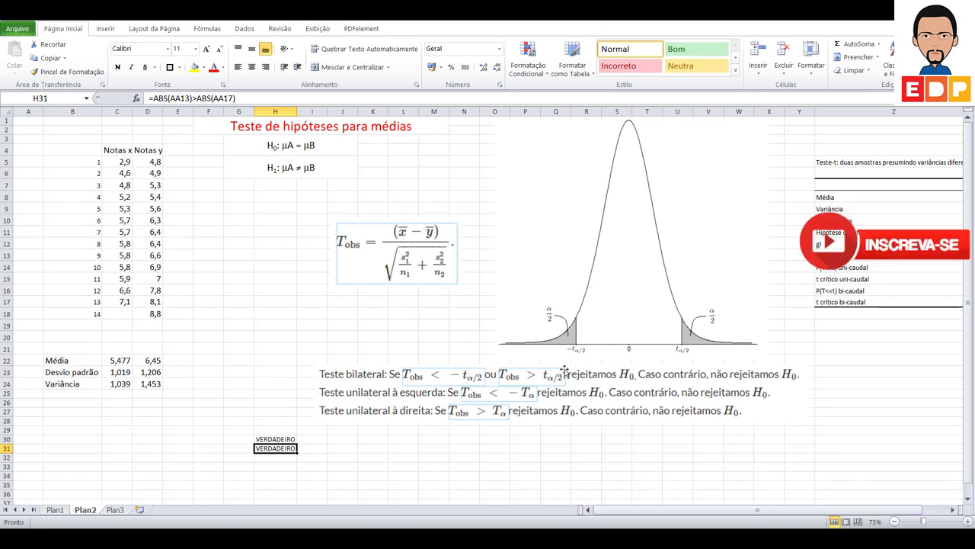
- Enter the label 'tobs' in cell B26
left_click(397, 259)
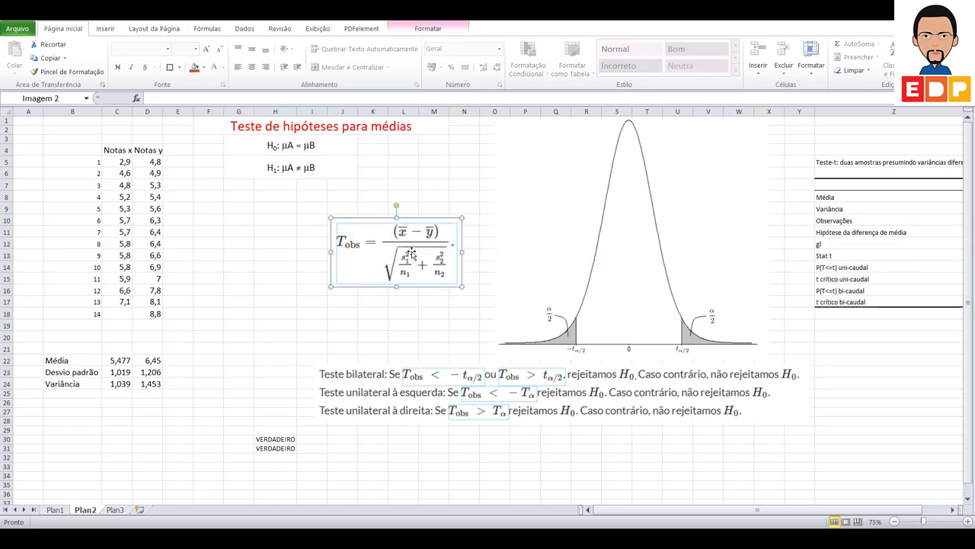
left_click(92, 404)
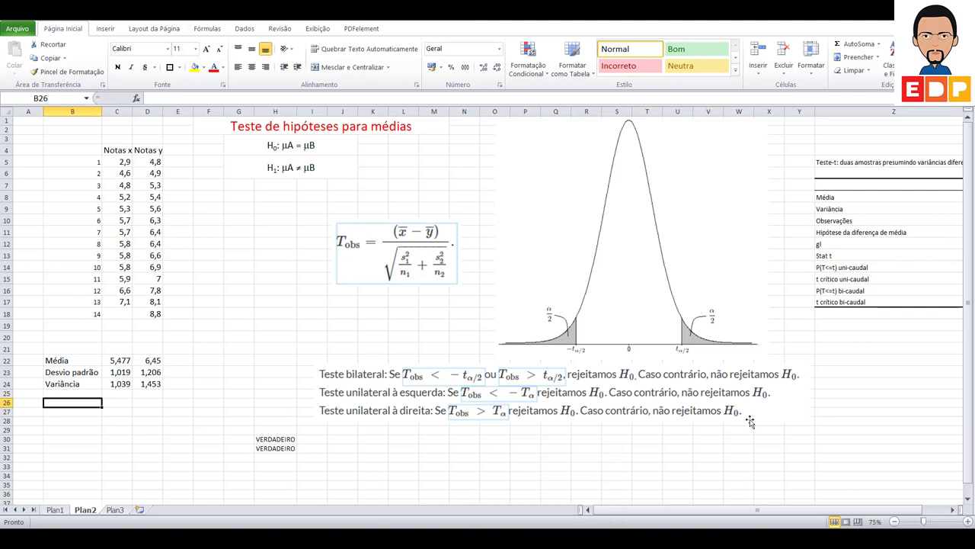
type("to")
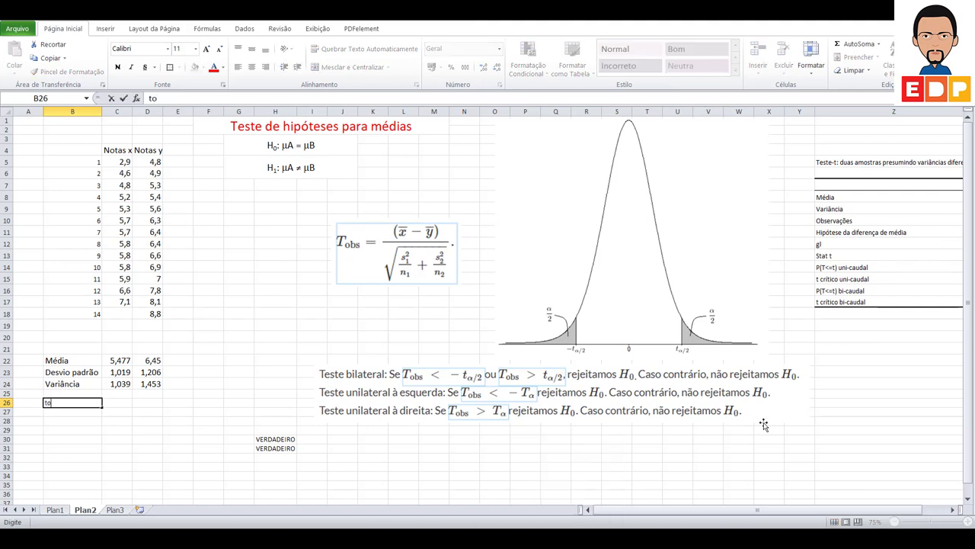
type("bs")
key("Return")
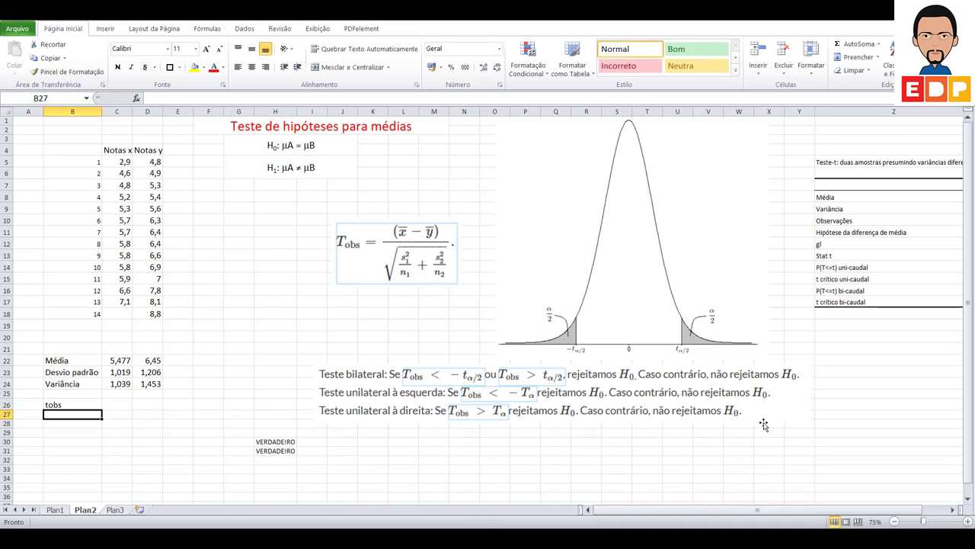
- Start the C26 formula with the mean difference (C22-D22) divided by RAIZ(
key("Right")
key("Up")
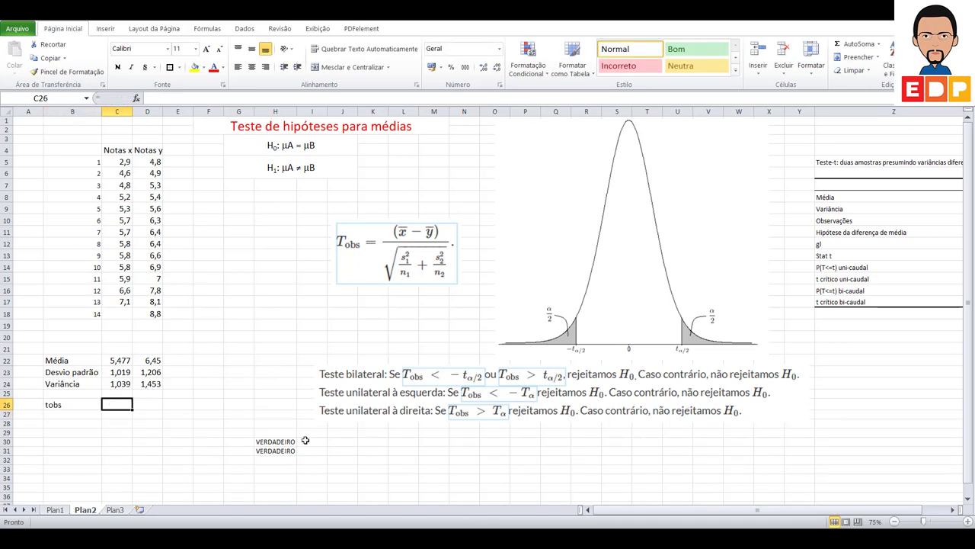
type("=")
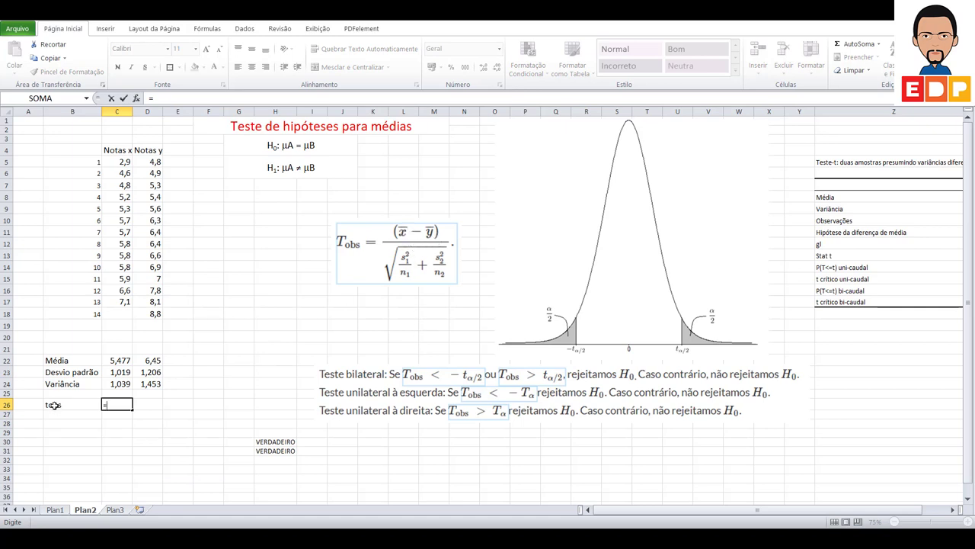
left_click(106, 361)
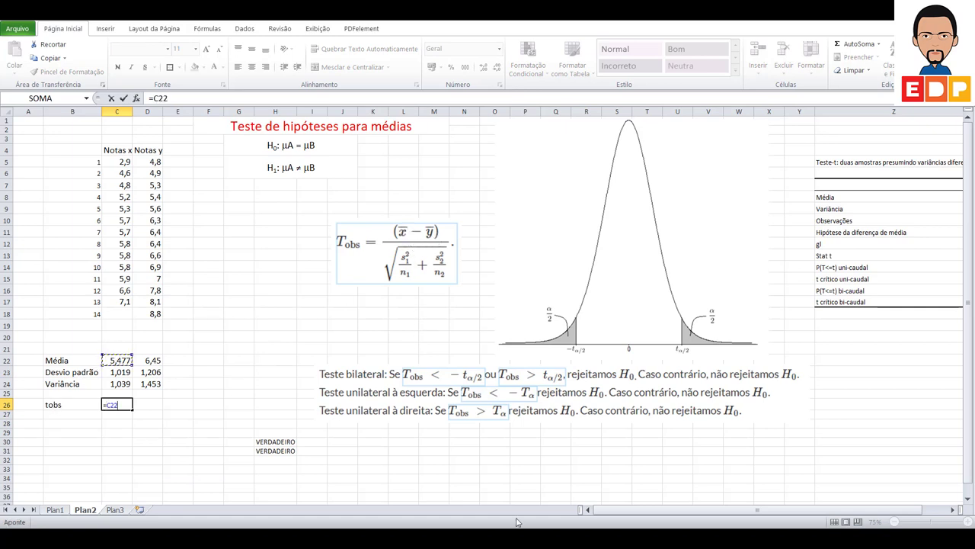
type("-")
key("BackSpace")
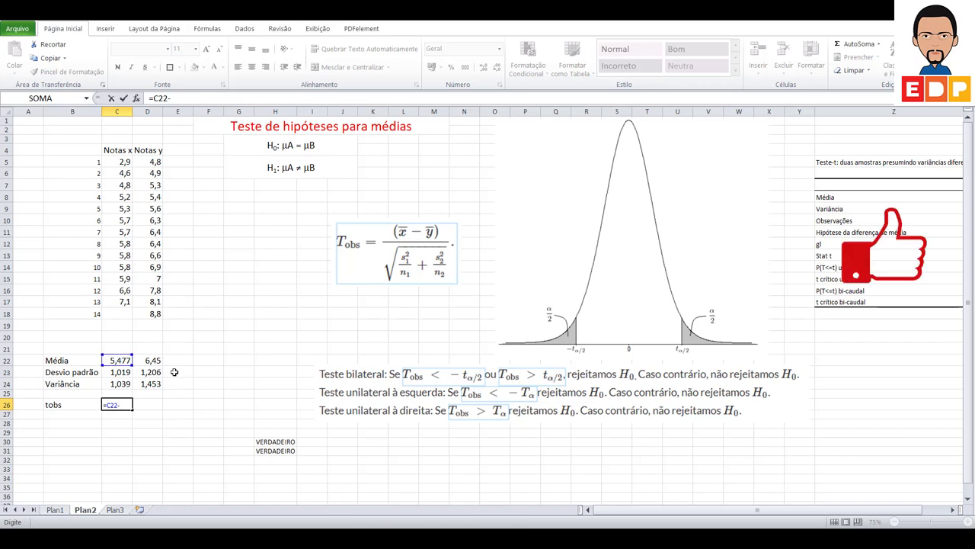
type("-")
left_click(155, 361)
left_click(105, 404)
type("(C22-D22")
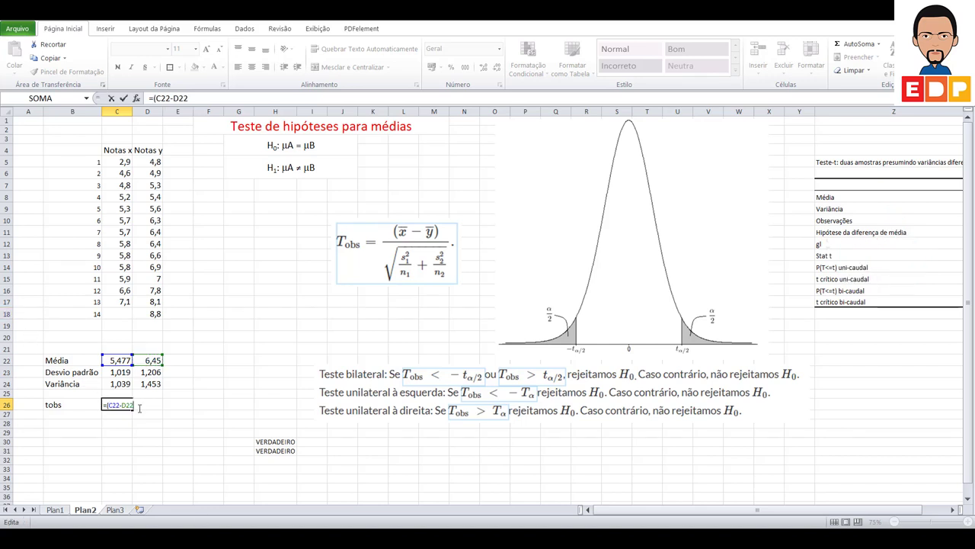
type(")/")
type("(")
type("raiz")
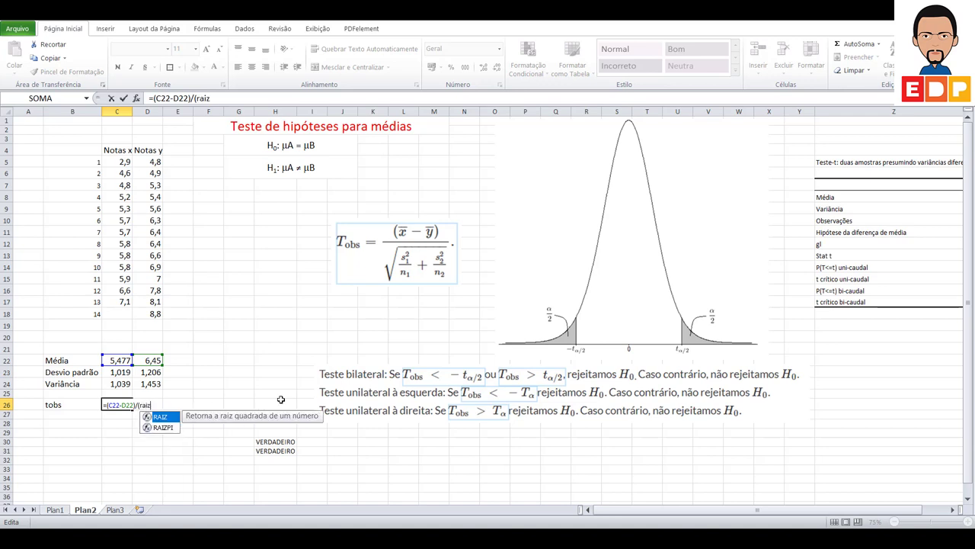
type("((")
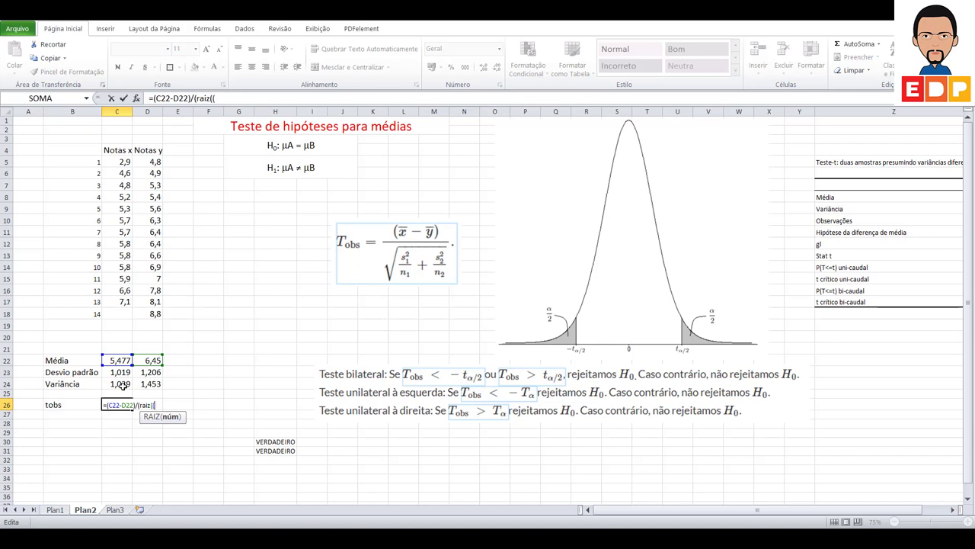
- Complete the square root as (C24/B17)+(D24/B18), giving tobs -2,27029
left_click(122, 386)
type("/")
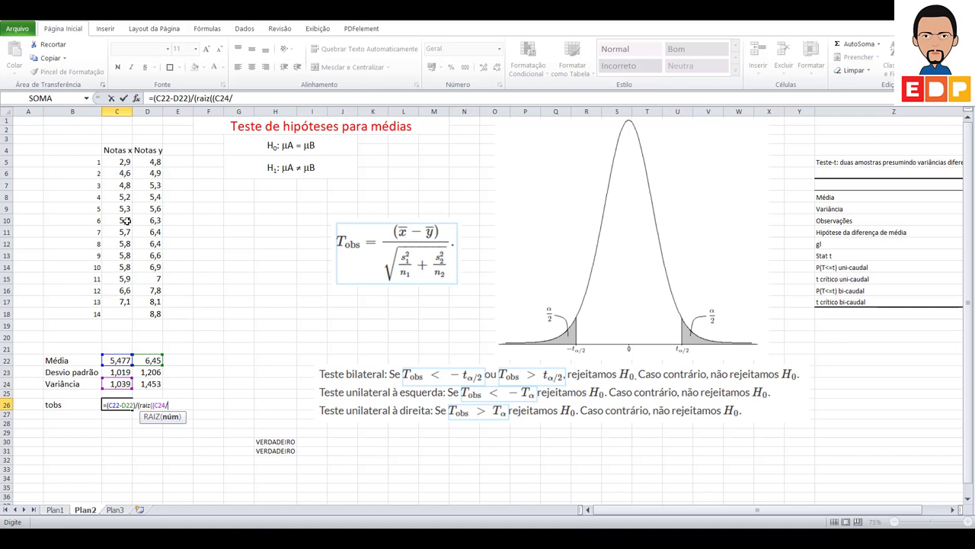
left_click(96, 302)
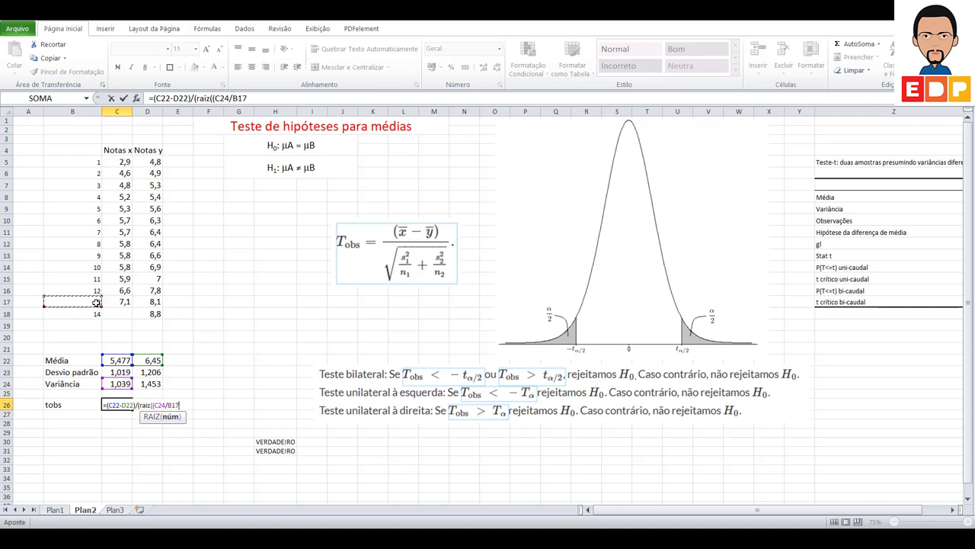
type(")")
type("+")
type("+")
left_click(151, 384)
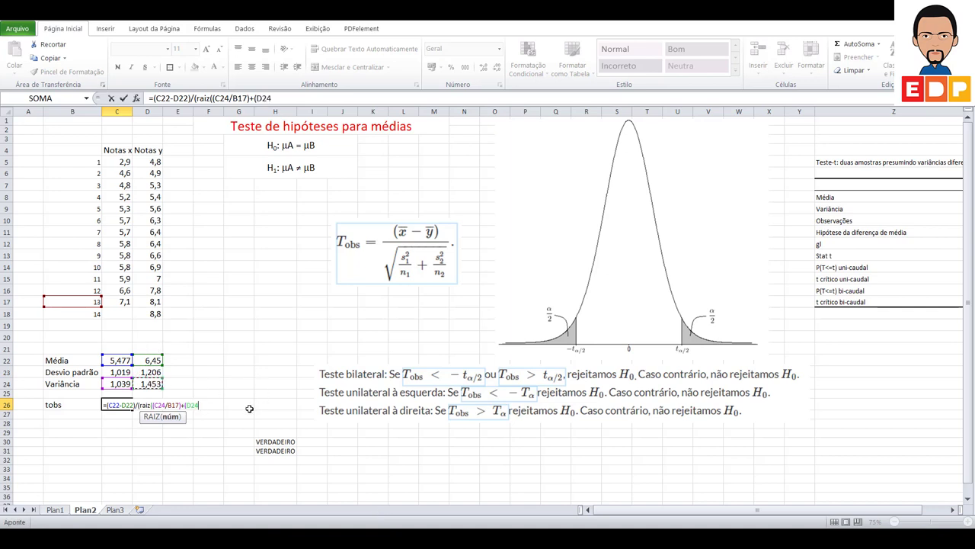
type("/")
left_click(91, 314)
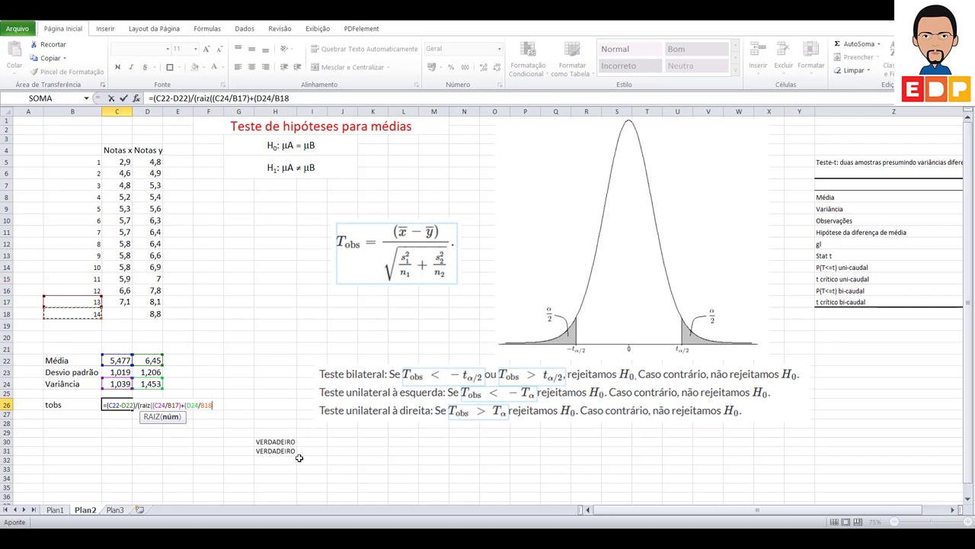
type(")")
type(")")
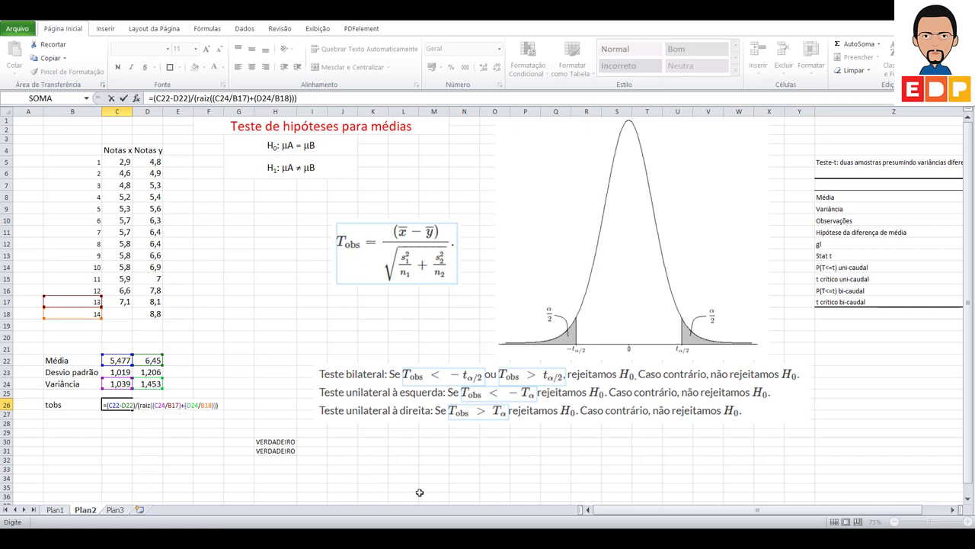
key("Return")
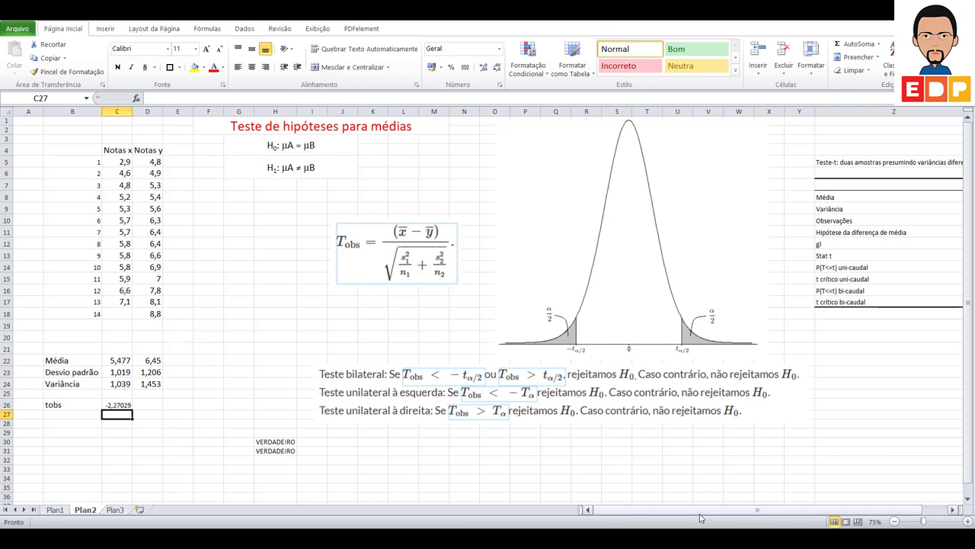
- Add the label 'tcrítico' in cell B27 below tobs
left_click_drag(703, 515, 727, 515)
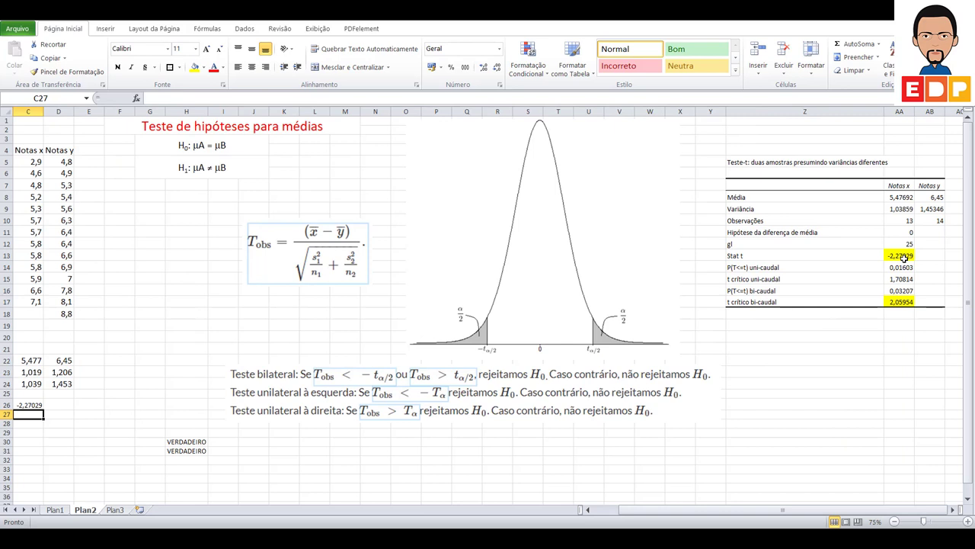
left_click_drag(776, 513, 762, 513)
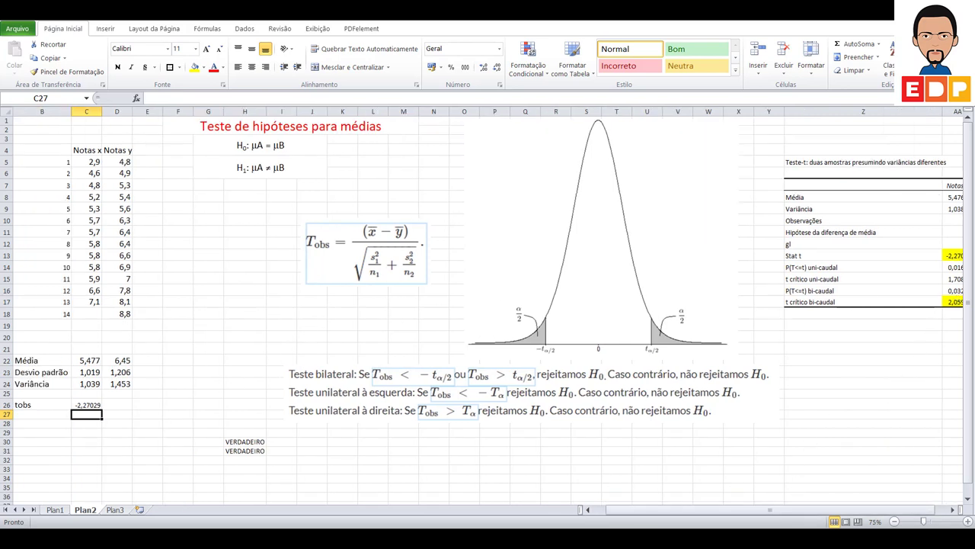
left_click_drag(651, 515, 650, 514)
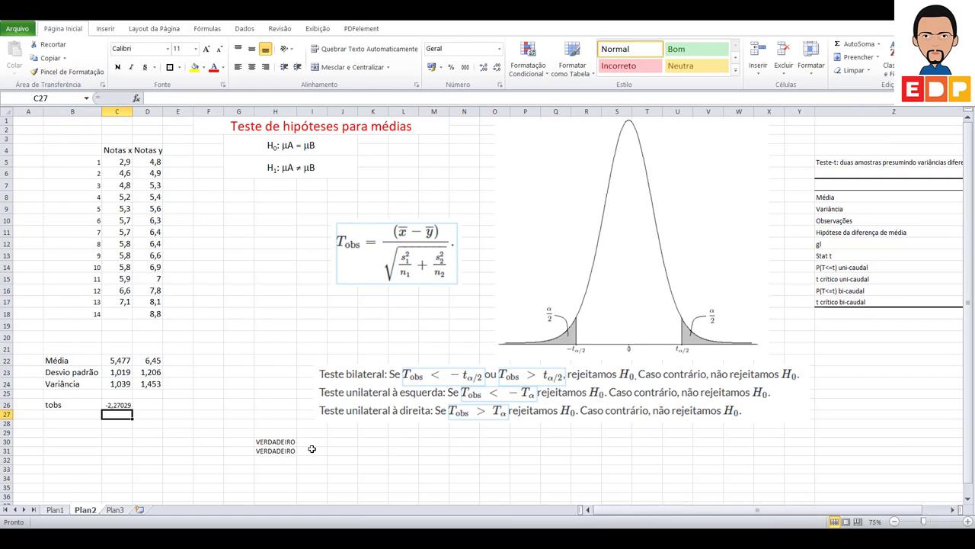
left_click(50, 416)
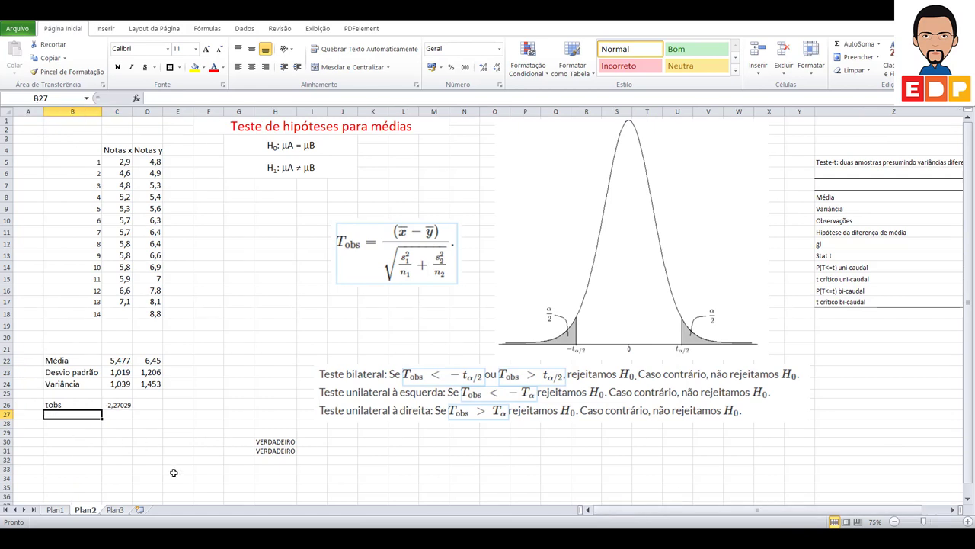
type("tcri")
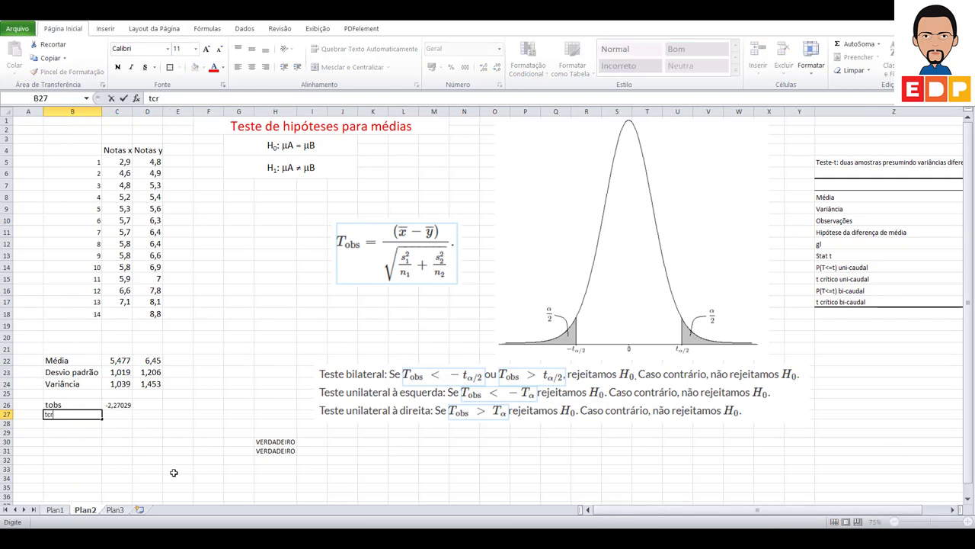
type("ti")
type("co")
key("Return")
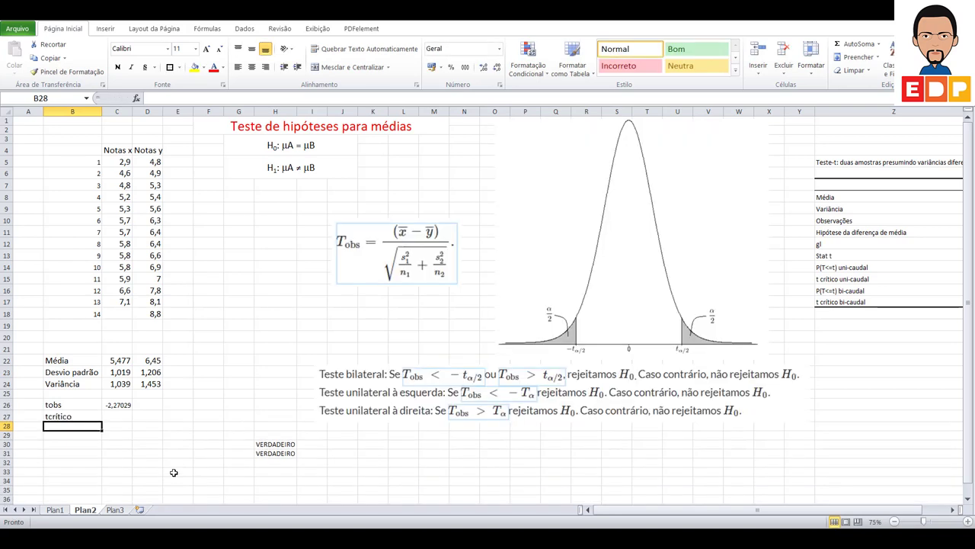
- Enter =INV.T(0,025;25) in C27 for the critical t value -2,05954
left_click(125, 416)
type("=")
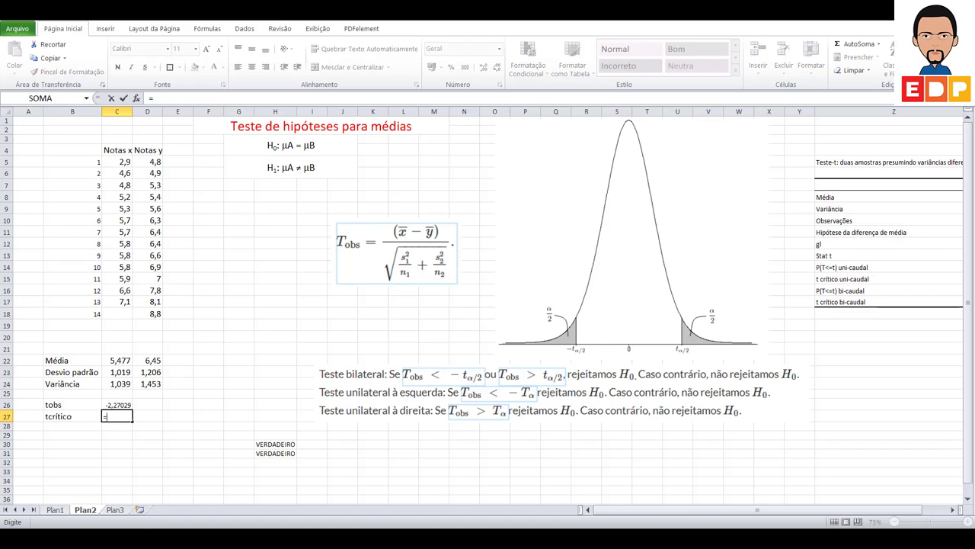
type("inv")
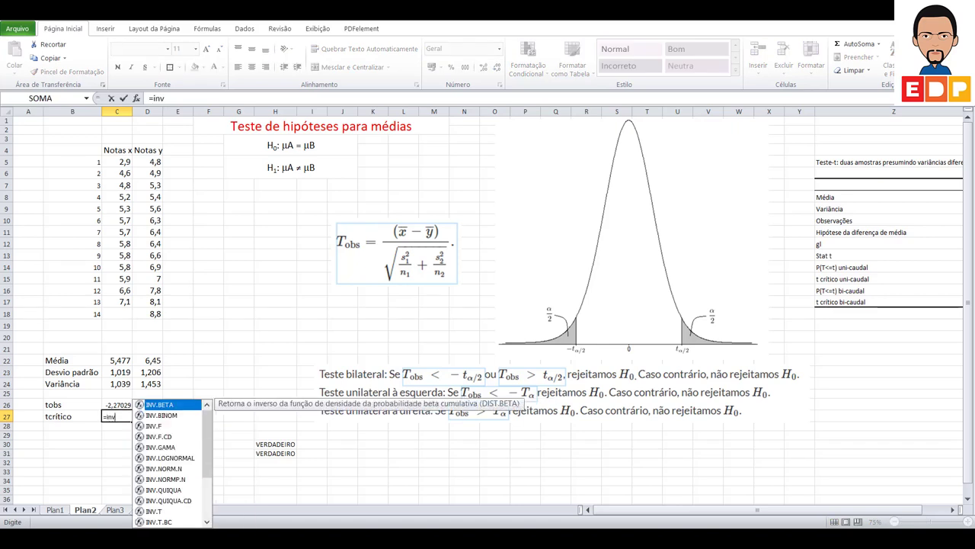
type(".t(")
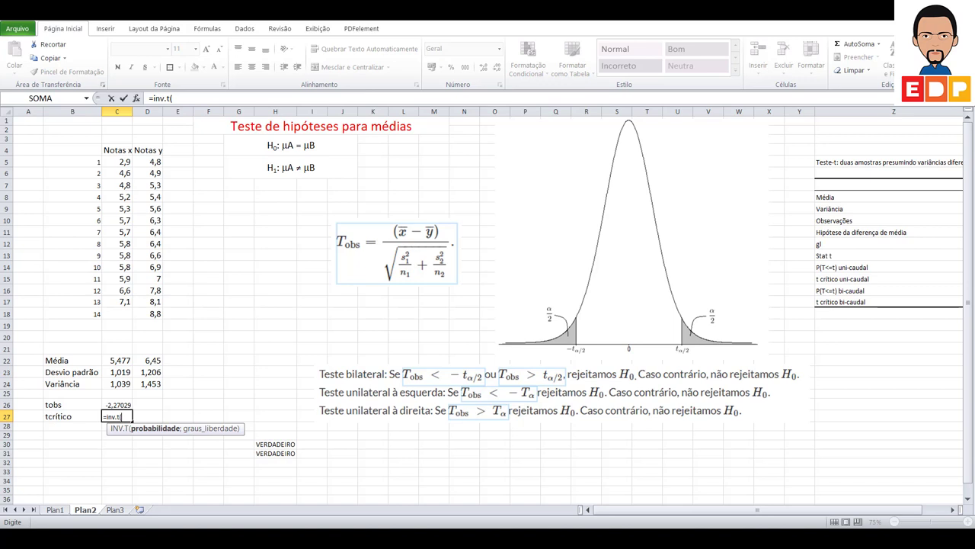
type("0,025")
type(";")
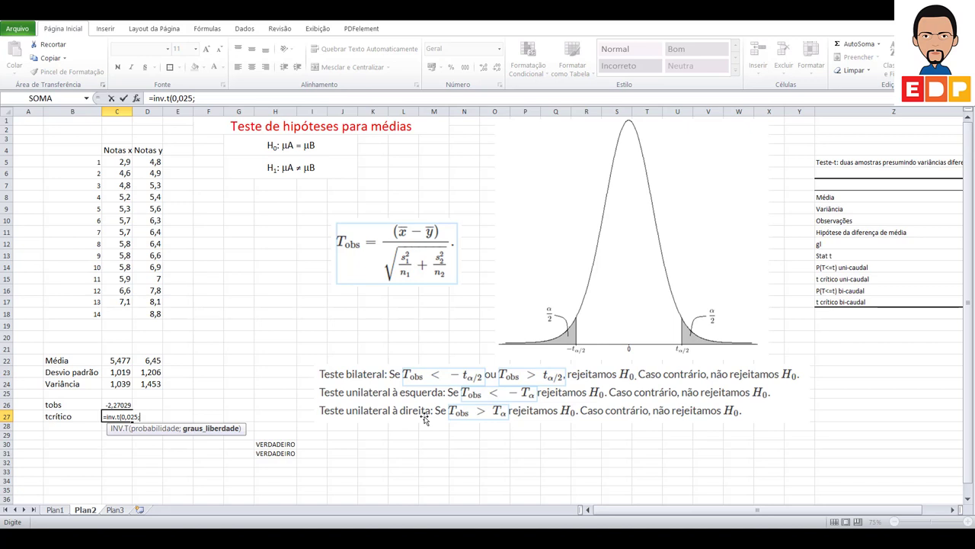
type("25")
key("Return")
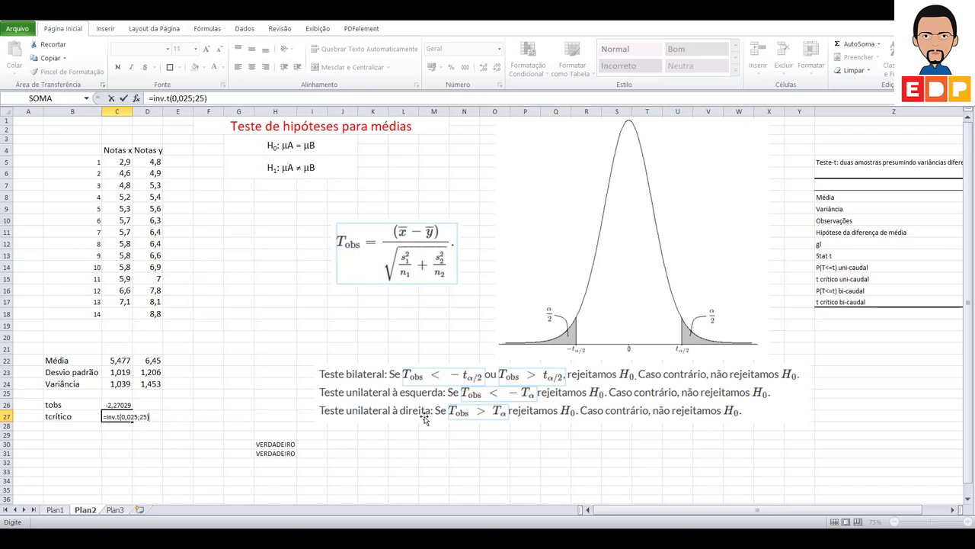
left_click(104, 417)
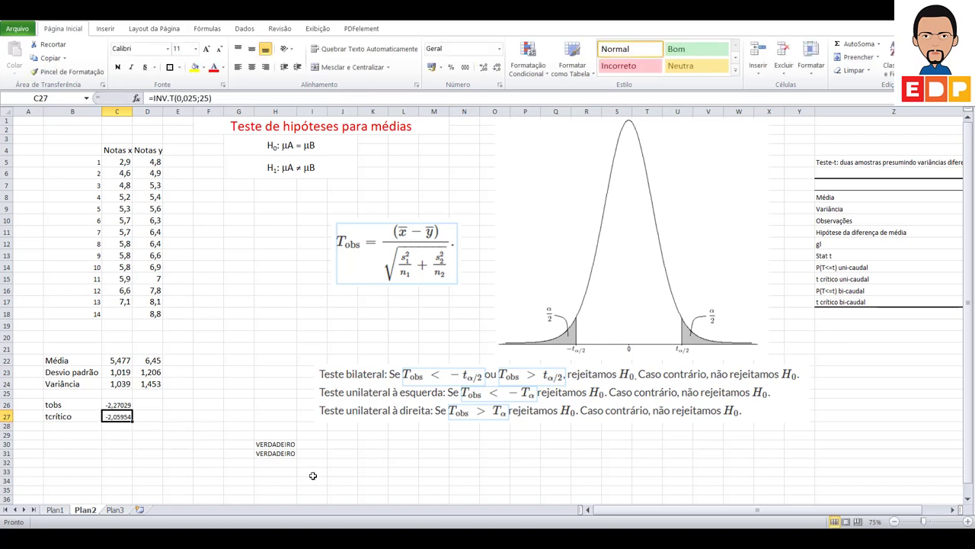
left_click_drag(610, 516, 653, 516)
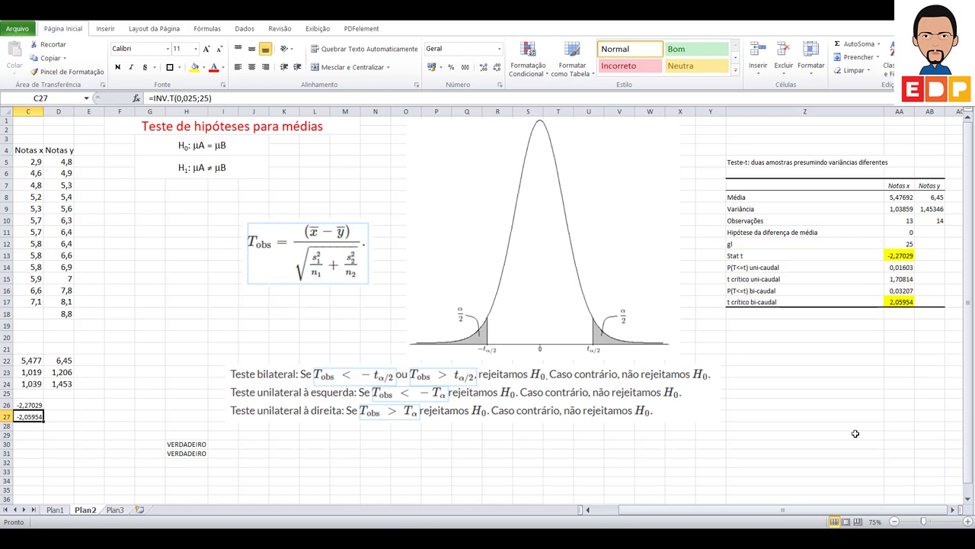
left_click_drag(792, 513, 758, 521)
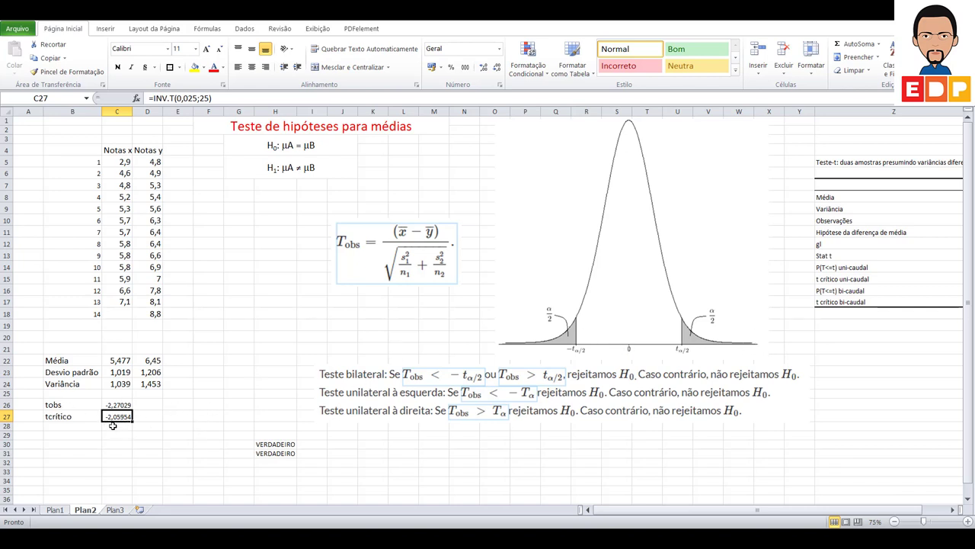
double_click(120, 417)
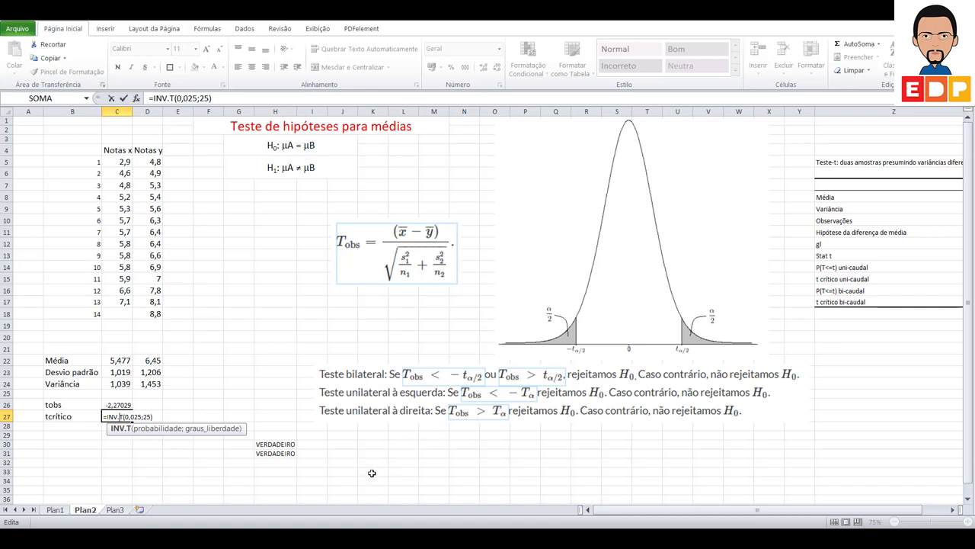
key("Return")
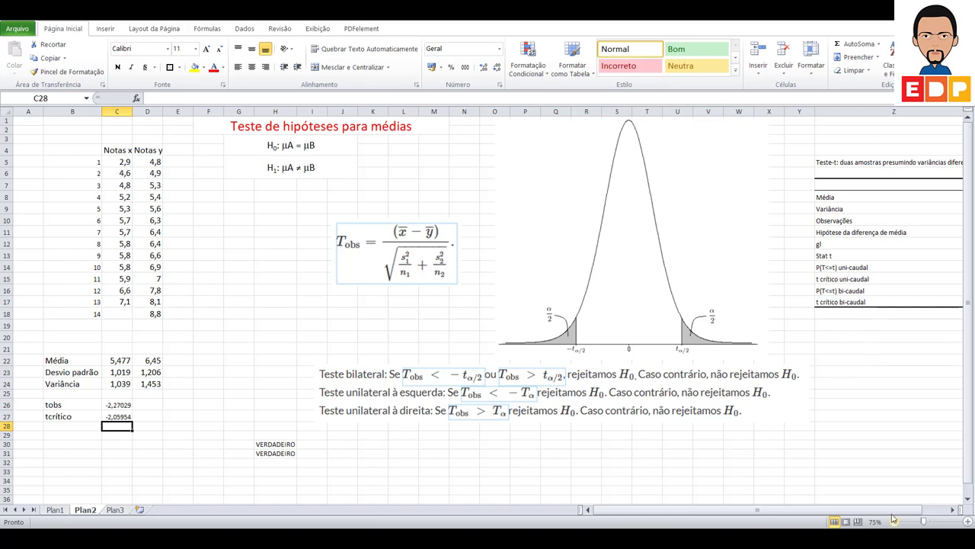
left_click_drag(896, 512, 901, 512)
- Move the bell curve, formula picture and test-rule text block to the left
left_click(899, 325)
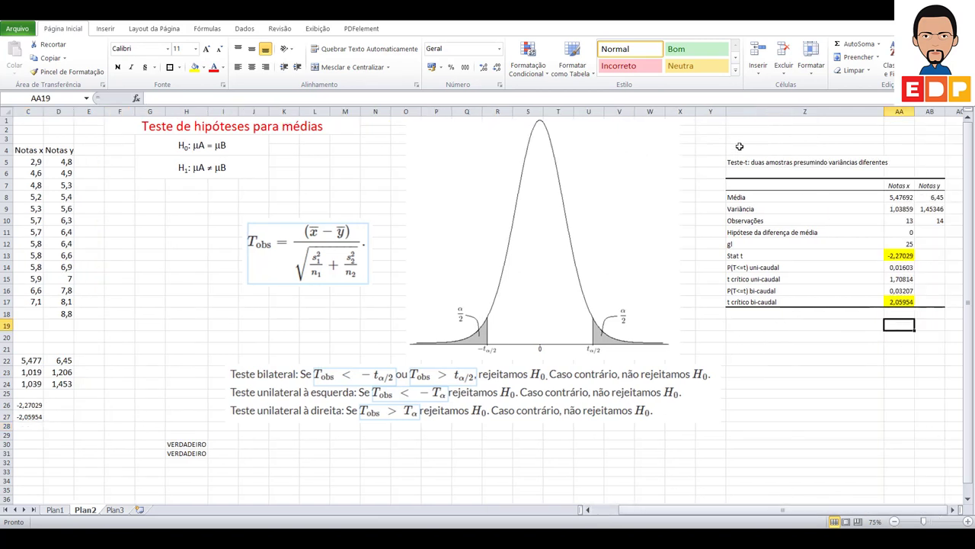
left_click_drag(613, 202, 583, 211)
left_click_drag(310, 262, 281, 263)
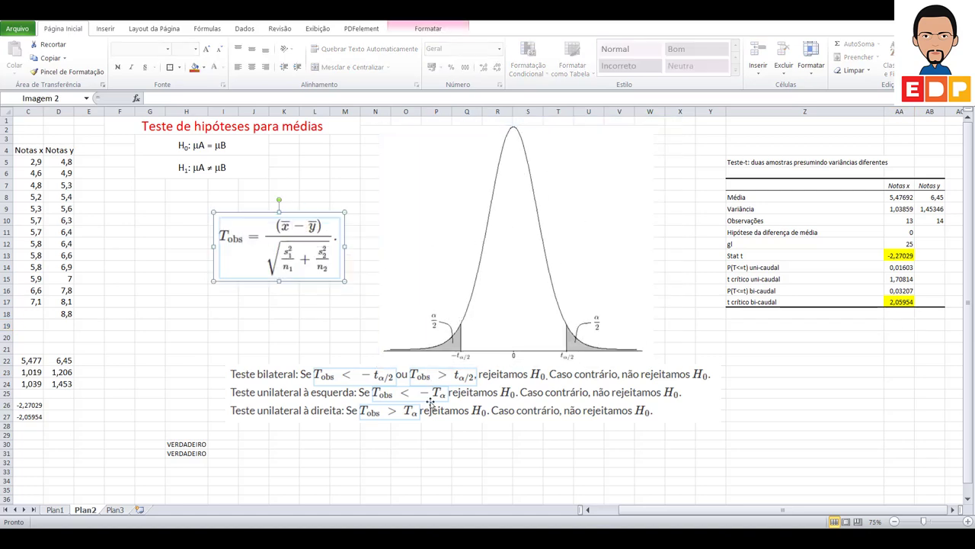
left_click_drag(407, 399, 342, 399)
left_click_drag(615, 283, 593, 283)
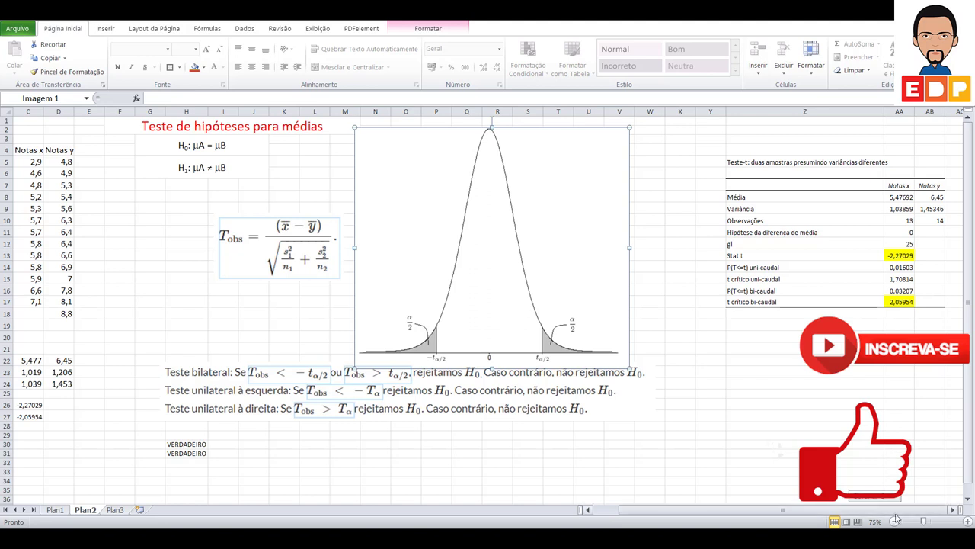
- Delete the empty columns X:Y so the t-test table sits closer
left_click_drag(681, 112, 708, 112)
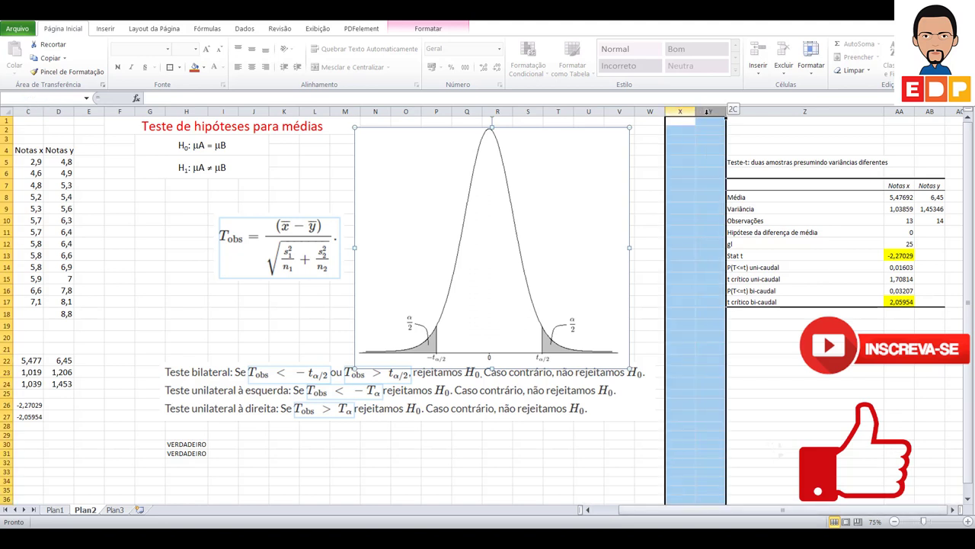
right_click(709, 112)
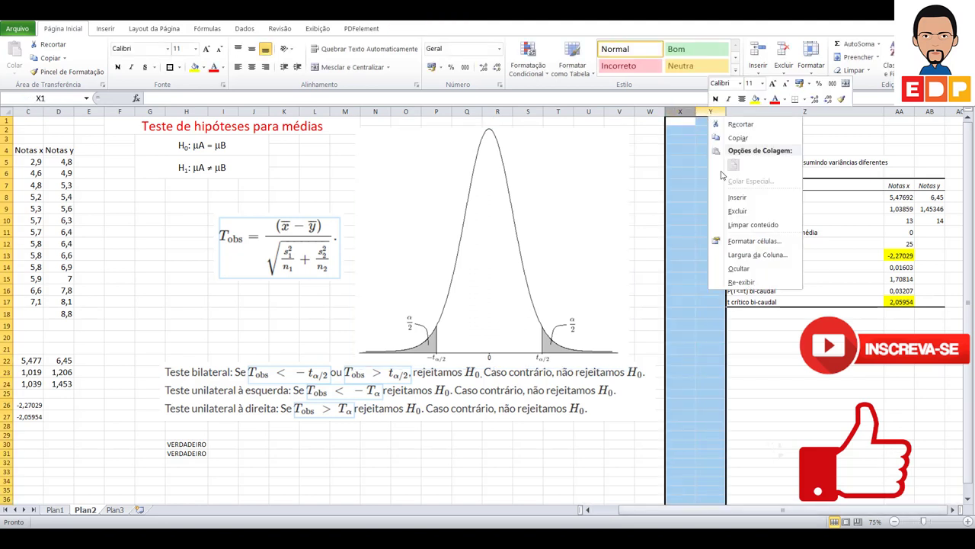
left_click(735, 214)
left_click(755, 374)
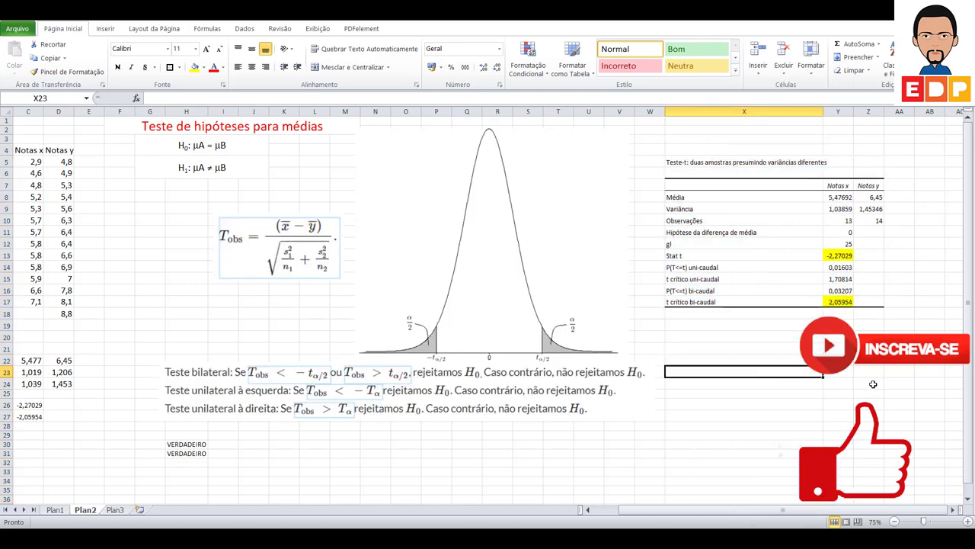
left_click_drag(803, 509, 778, 509)
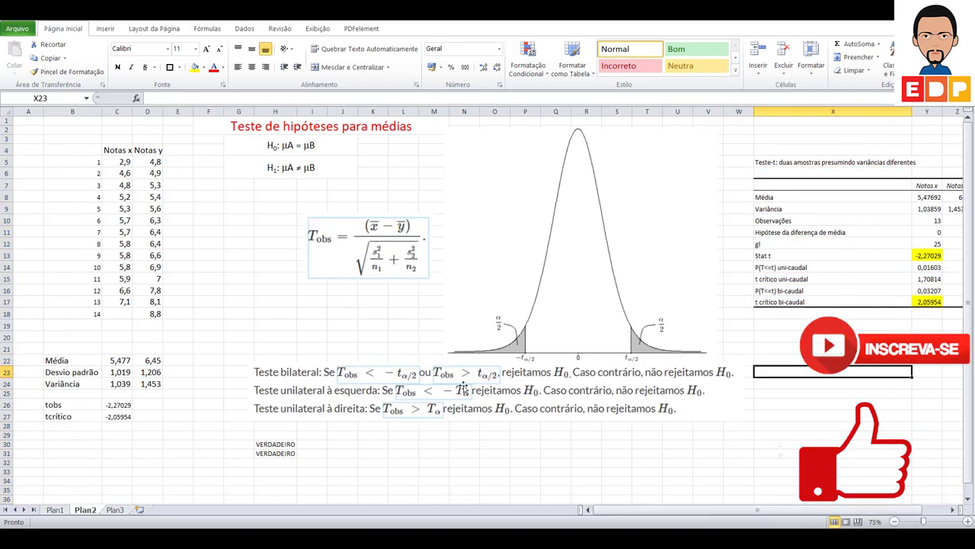